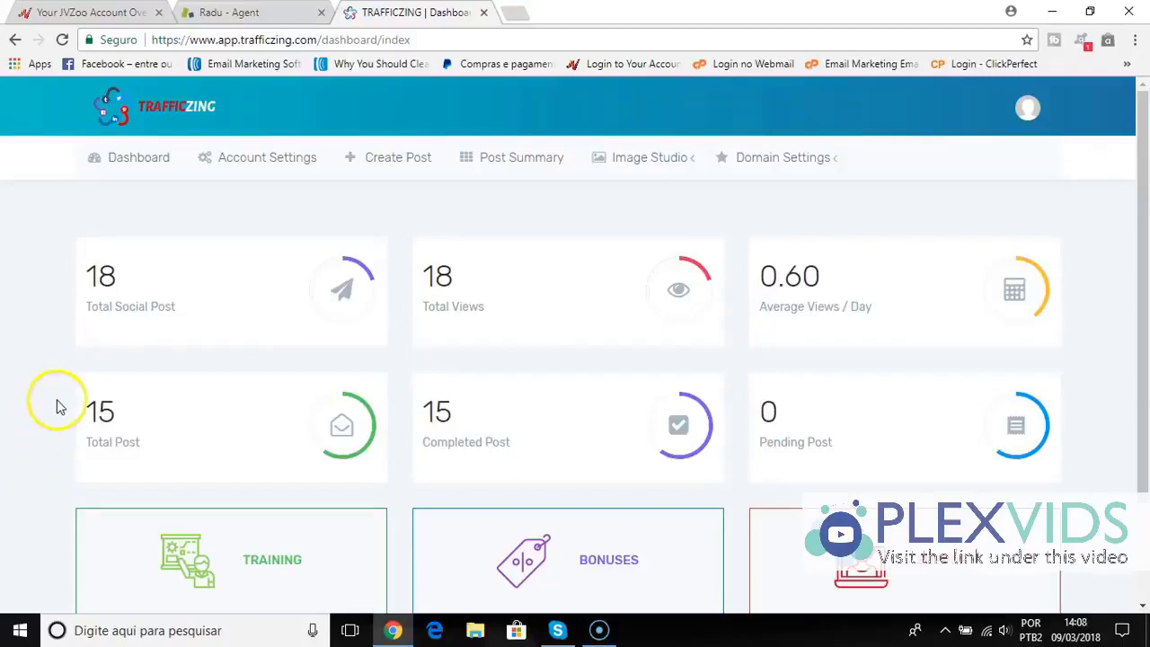
# Step: Open Account Settings and review the connected accounts: one Twitter, none for LinkedIn, Pinterest or Tumblr
pyautogui.click(223, 160)
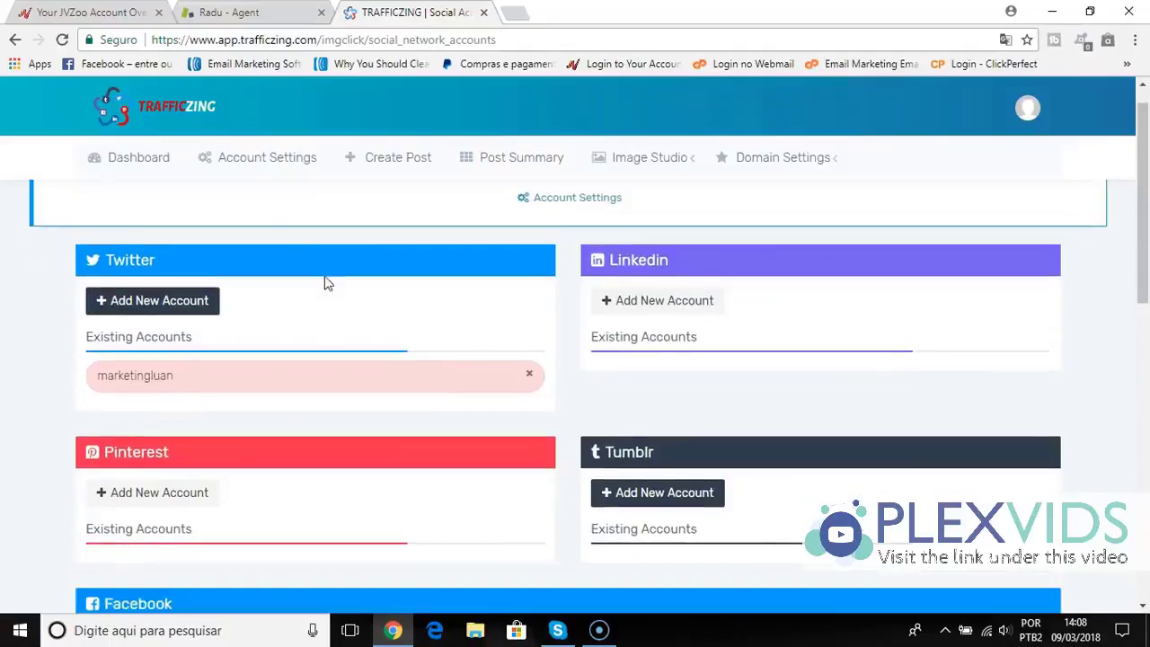
pyautogui.scroll(-1, 251, 238)
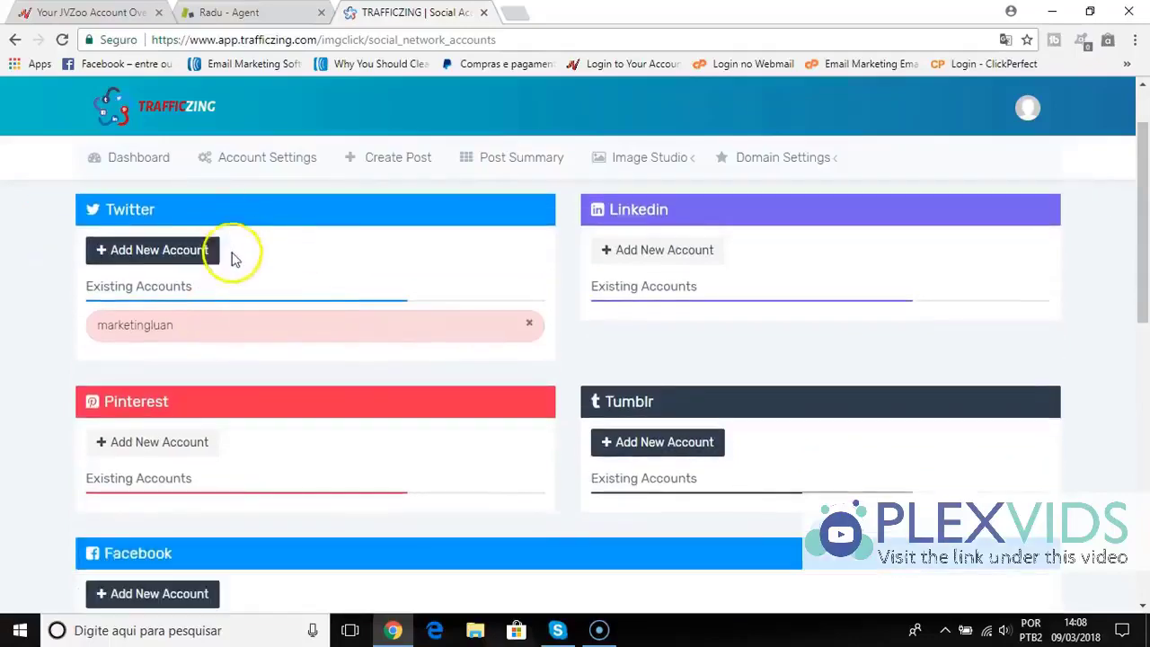
pyautogui.scroll(-3, 308, 365)
pyautogui.scroll(4, 291, 354)
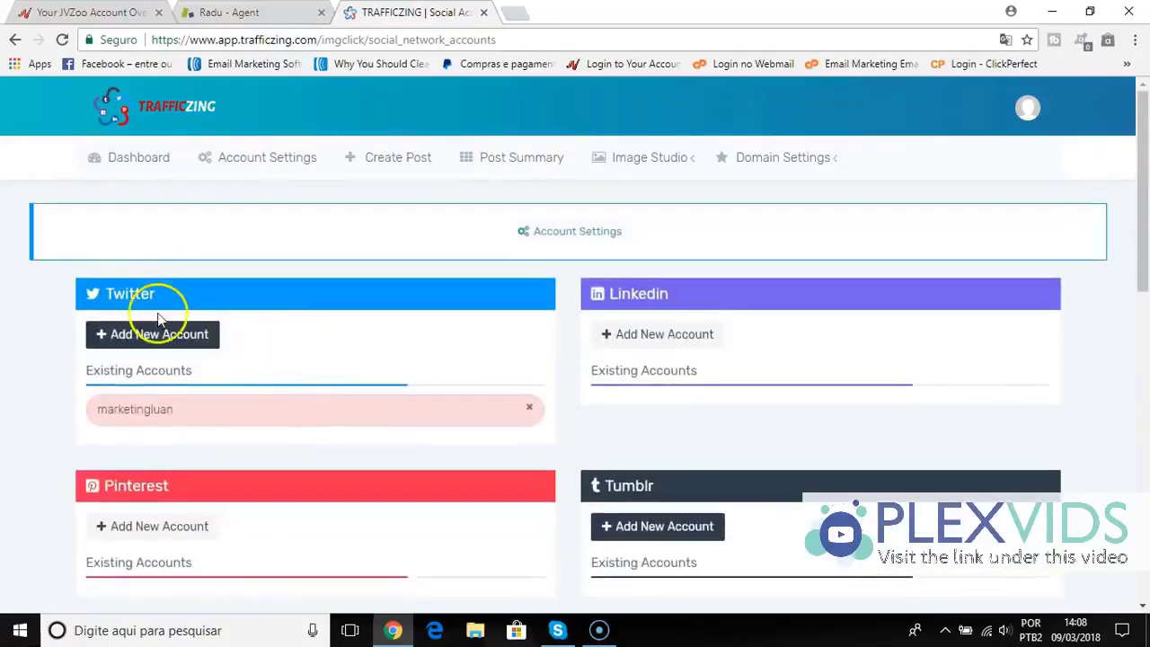
pyautogui.scroll(-1, 172, 303)
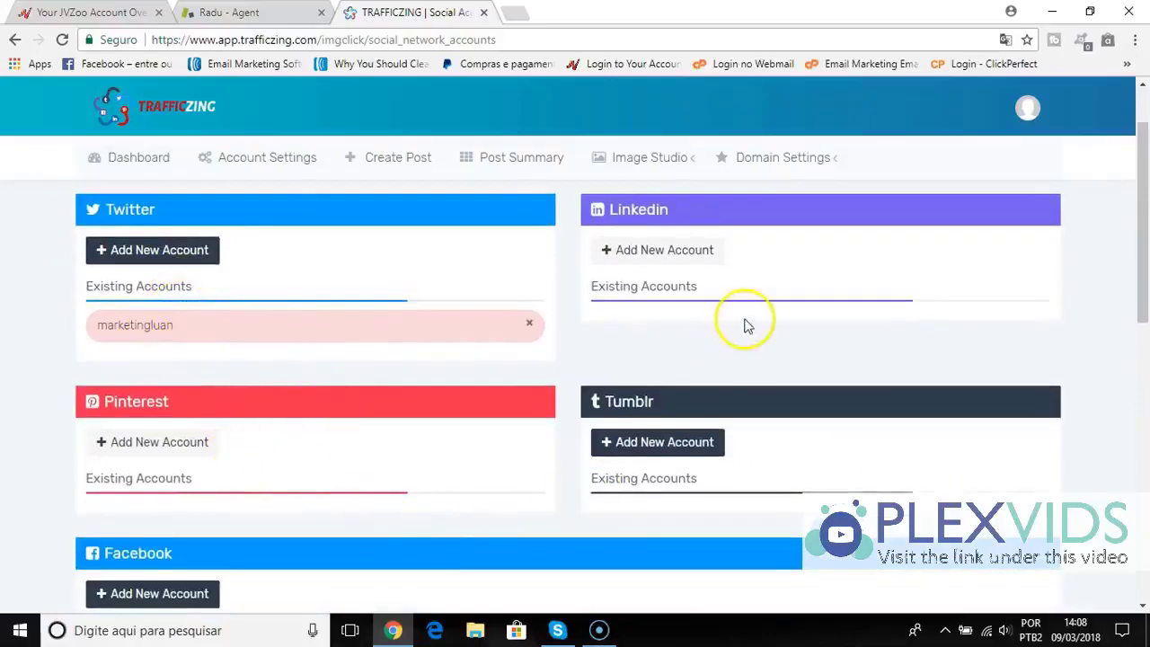
pyautogui.scroll(1, 732, 327)
pyautogui.scroll(-2, 689, 329)
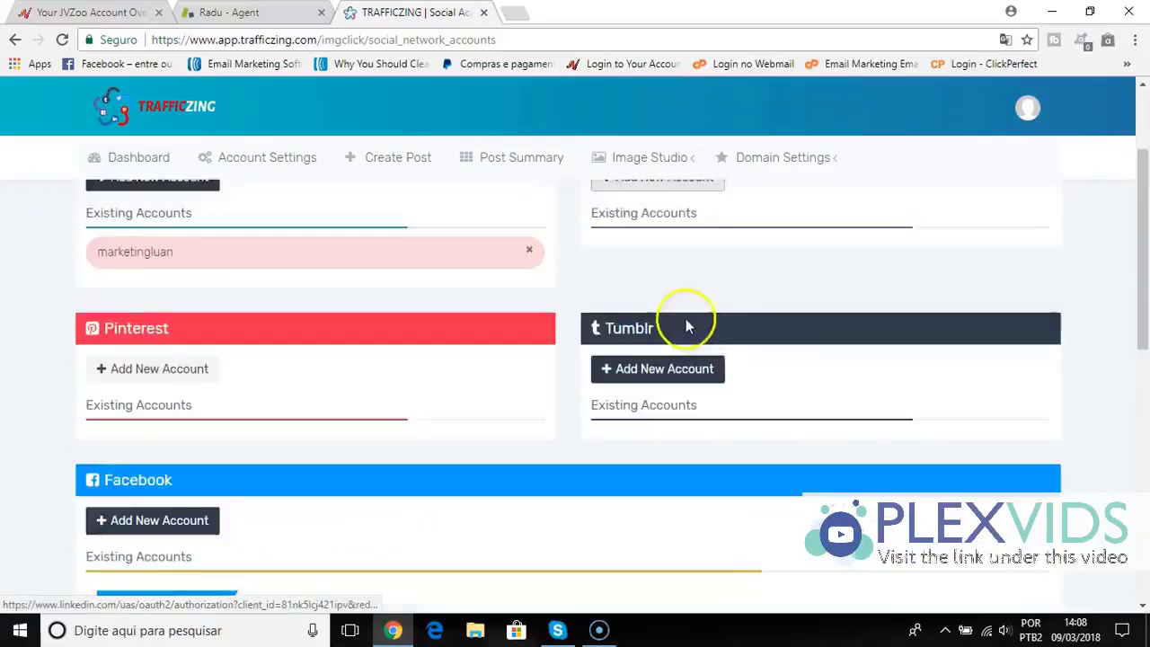
pyautogui.scroll(-2, 685, 321)
pyautogui.scroll(4, 682, 324)
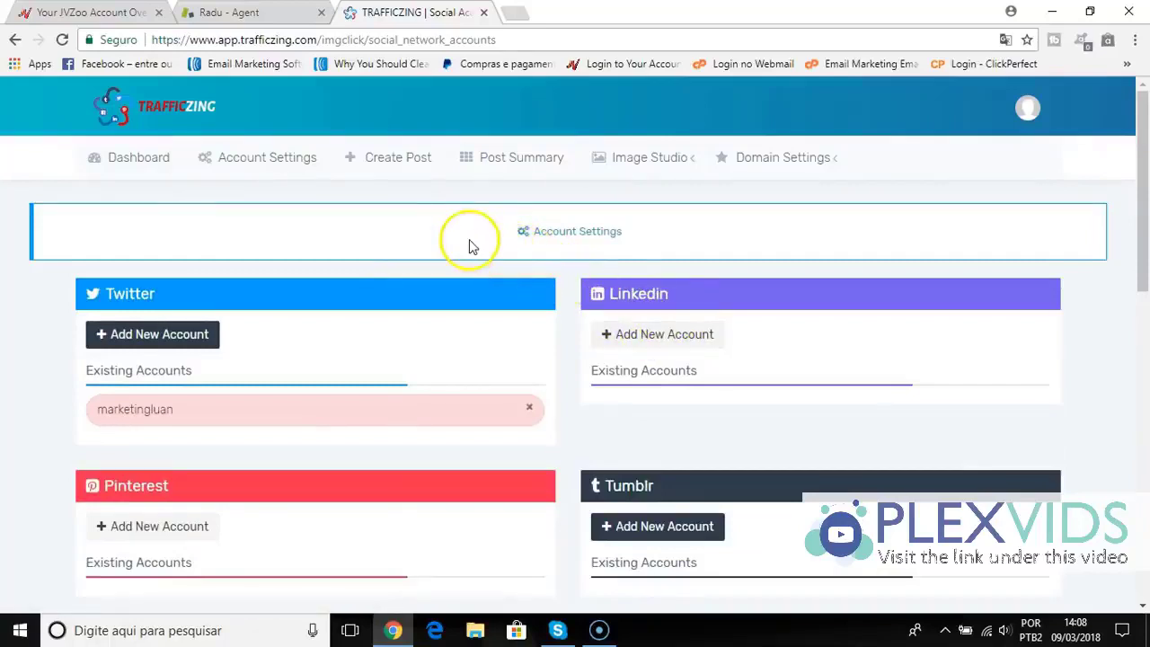
pyautogui.click(389, 162)
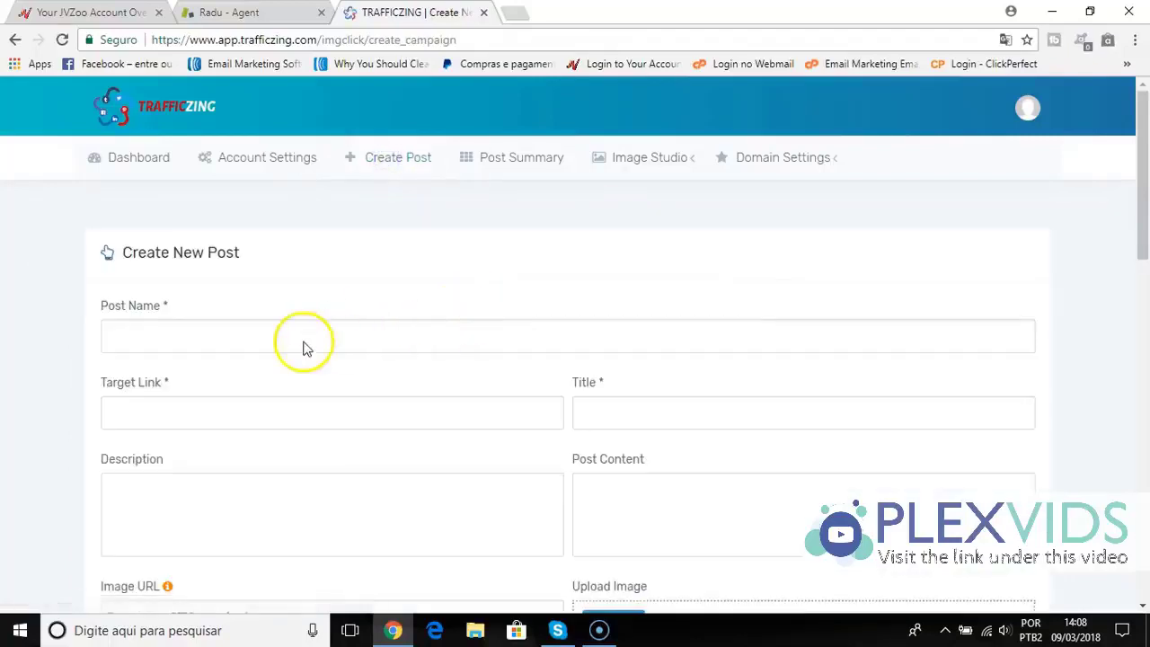
pyautogui.click(304, 342)
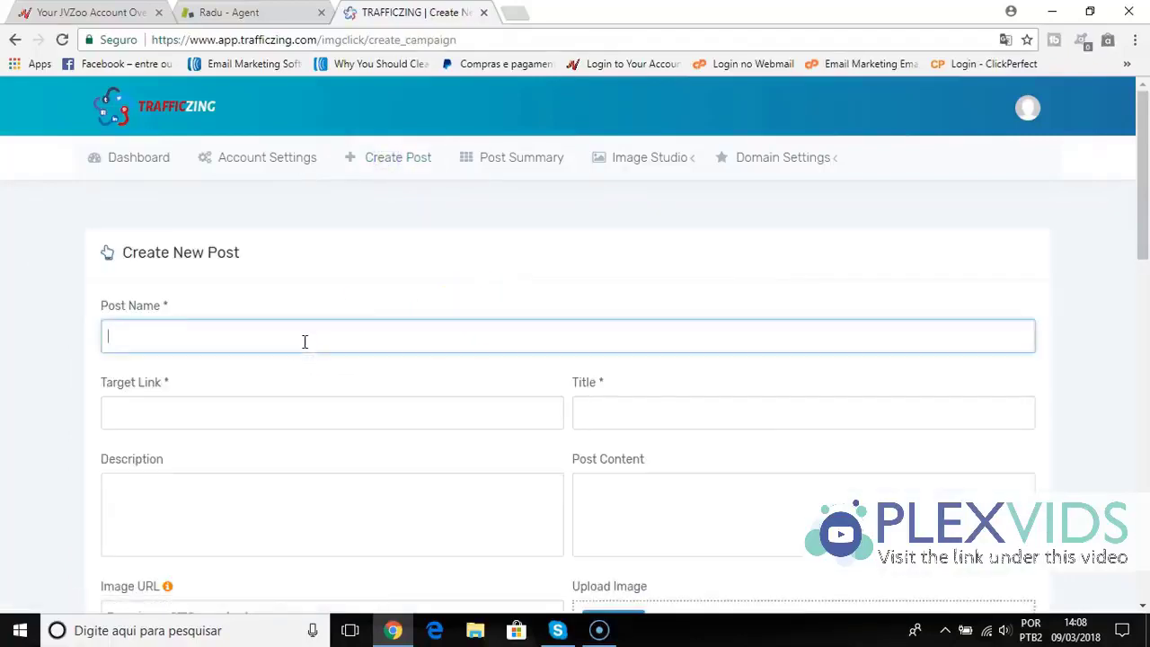
pyautogui.write('Luan Test')
pyautogui.press('Tab')
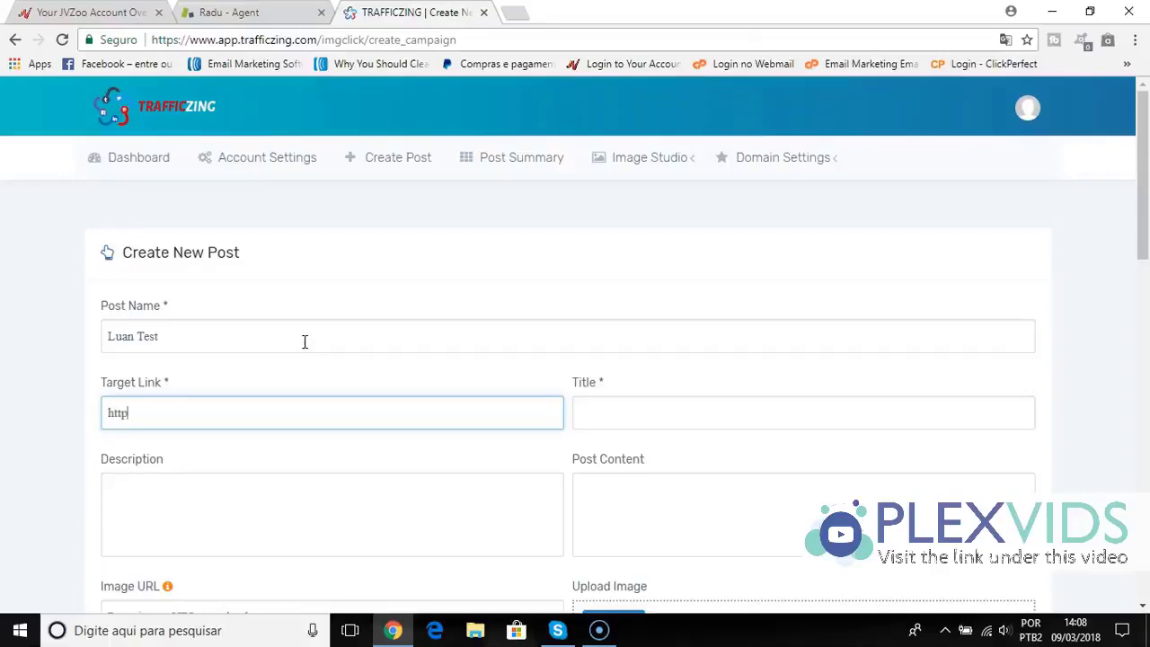
pyautogui.write('http://pigreviews.com')
pyautogui.press('Tab')
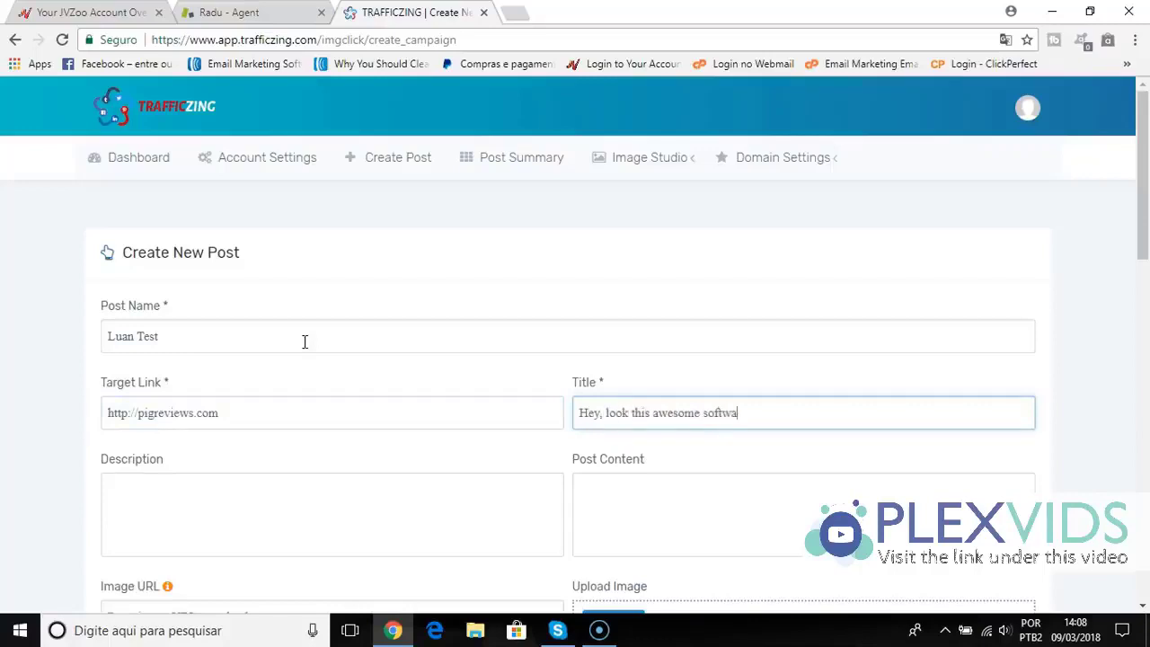
# Step: Leave the description and post content empty and select the Image URL field
pyautogui.scroll(-2, 350, 360)
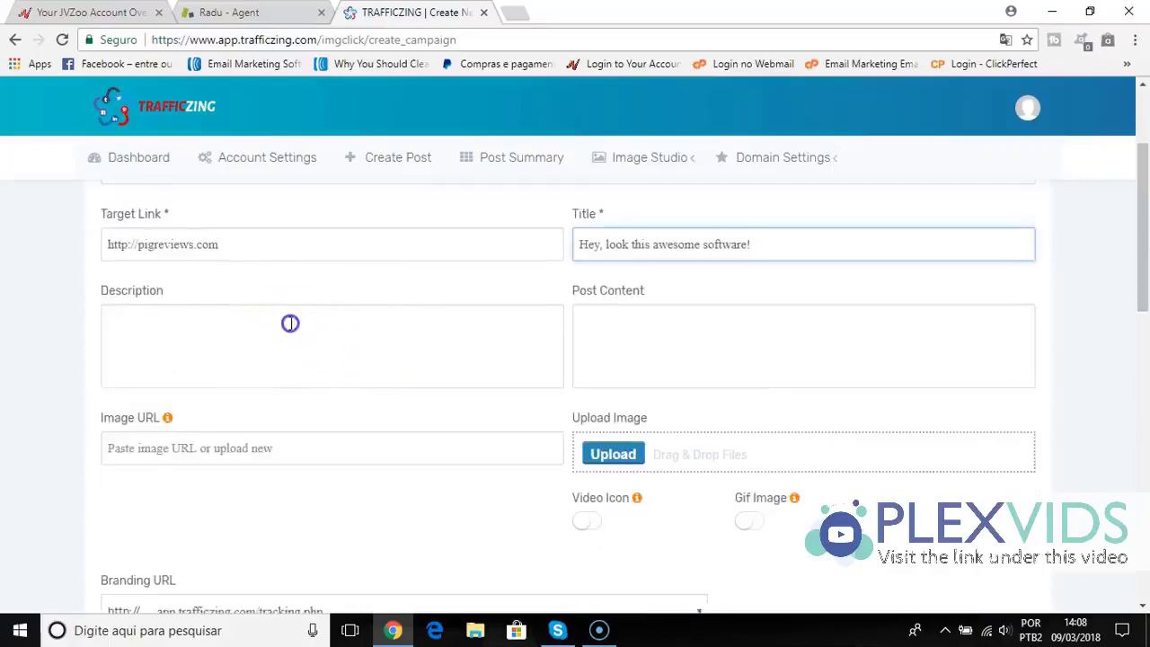
pyautogui.click(290, 325)
pyautogui.click(682, 365)
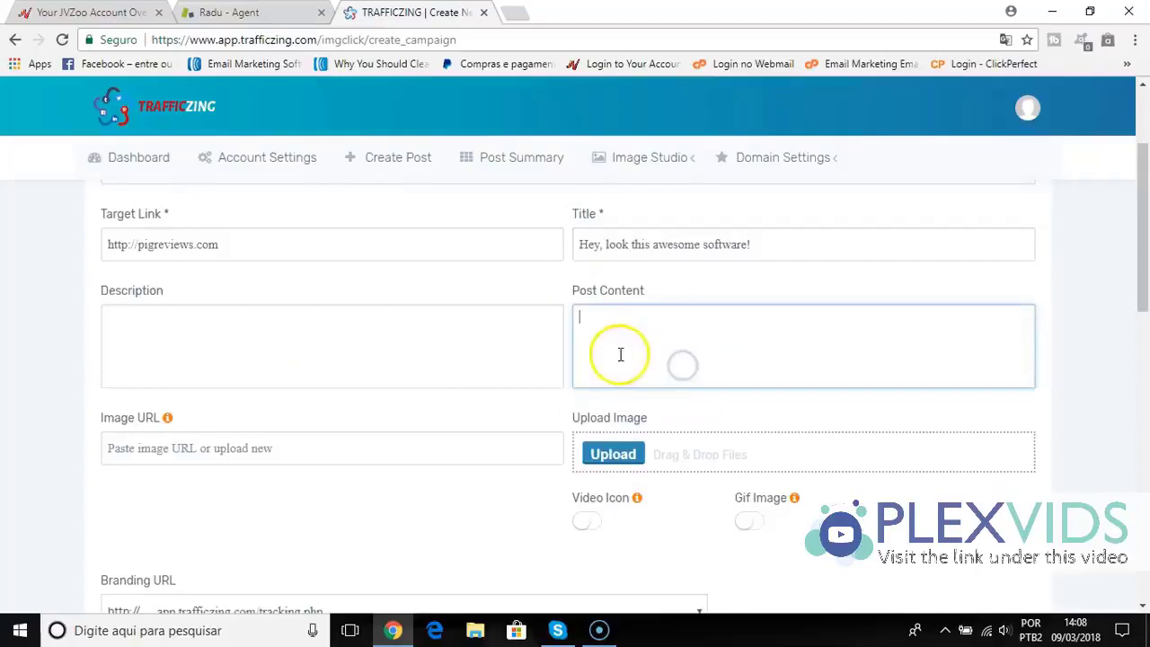
pyautogui.click(372, 488)
pyautogui.scroll(-1, 373, 477)
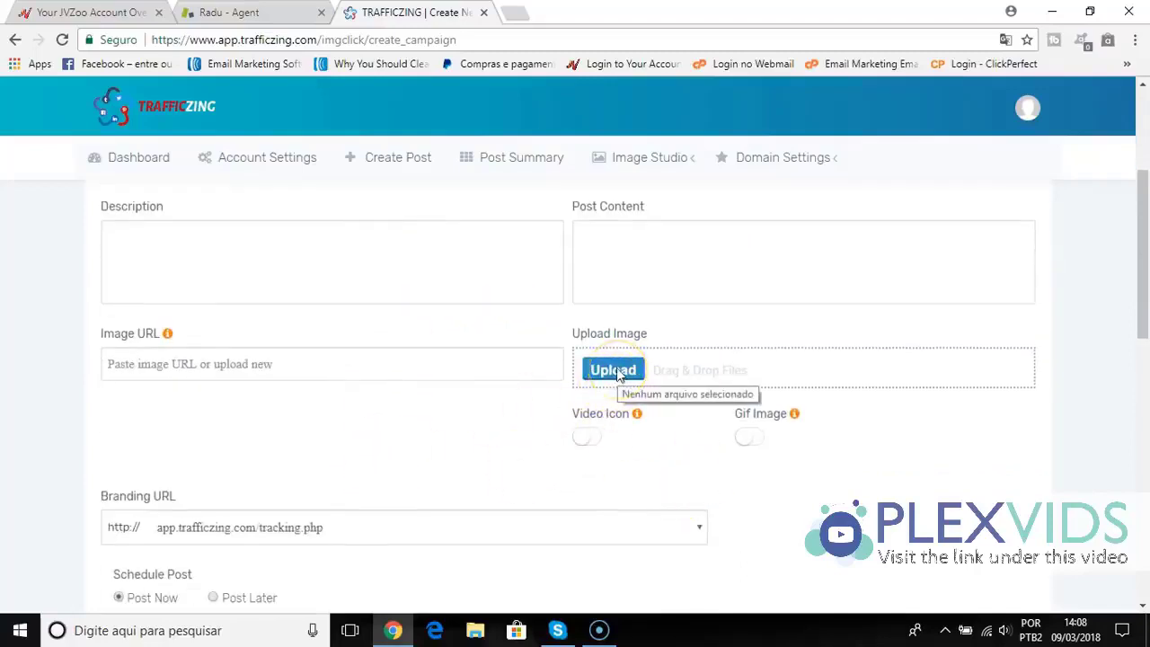
pyautogui.click(372, 364)
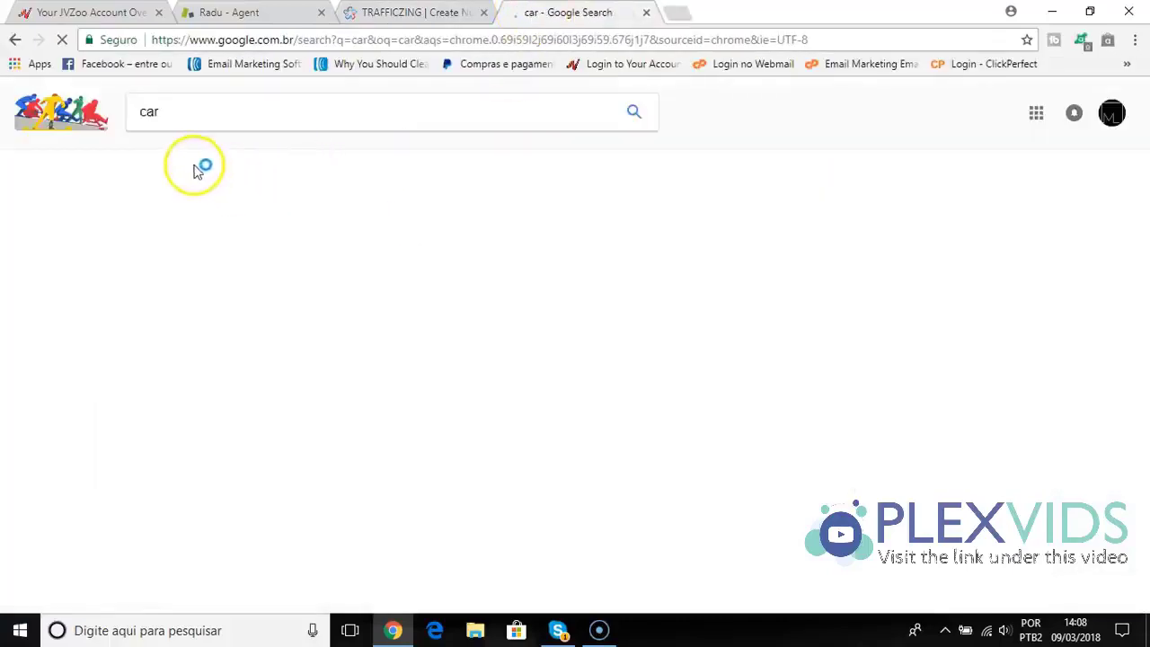
# Step: Switch the 'car' search to Images and copy the red Mustang picture's image address
pyautogui.click(198, 160)
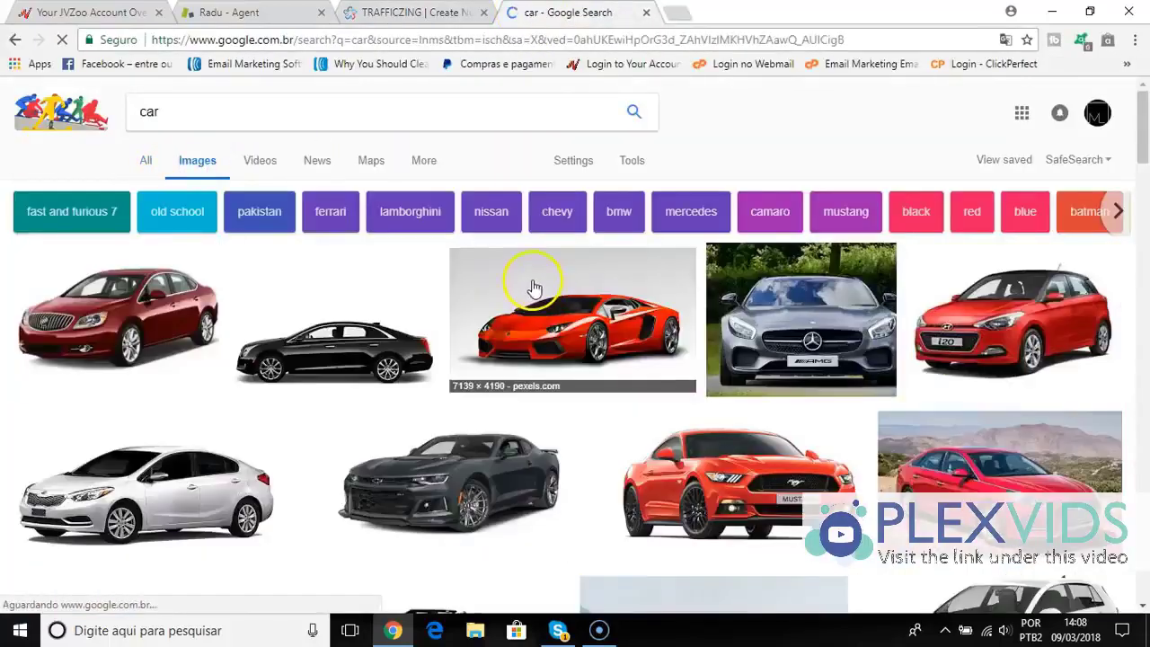
pyautogui.scroll(-2, 532, 286)
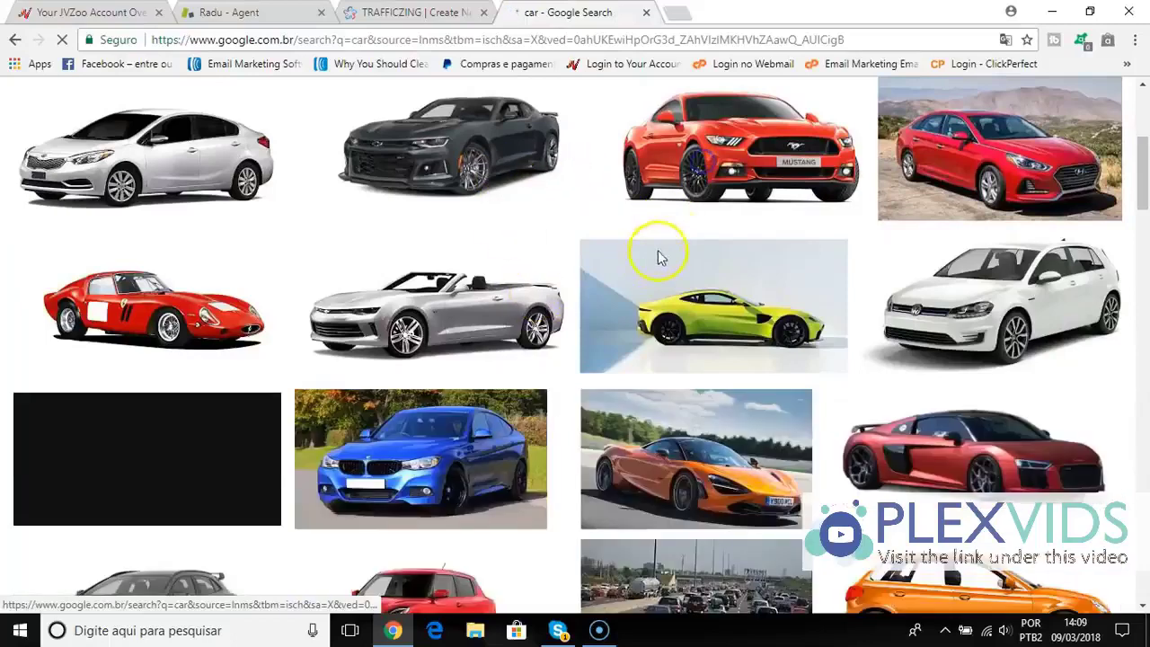
pyautogui.click(680, 180)
pyautogui.rightClick(513, 323)
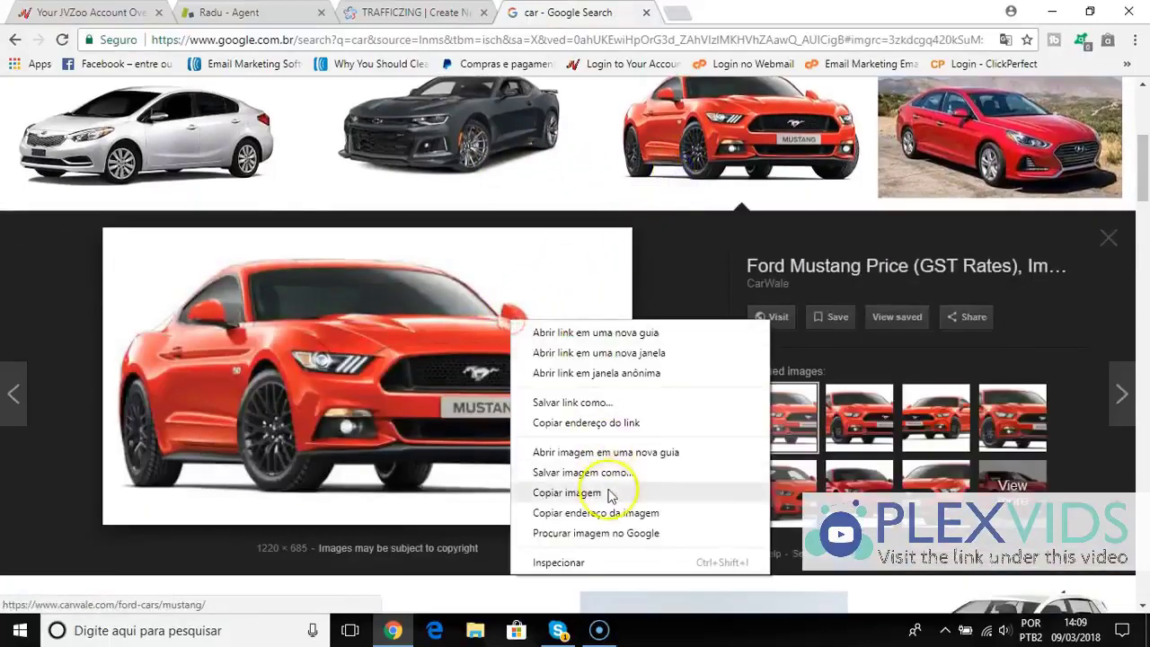
pyautogui.click(629, 514)
# Step: Paste the copied Mustang image address into the post's Image URL field to show its preview
pyautogui.click(375, 14)
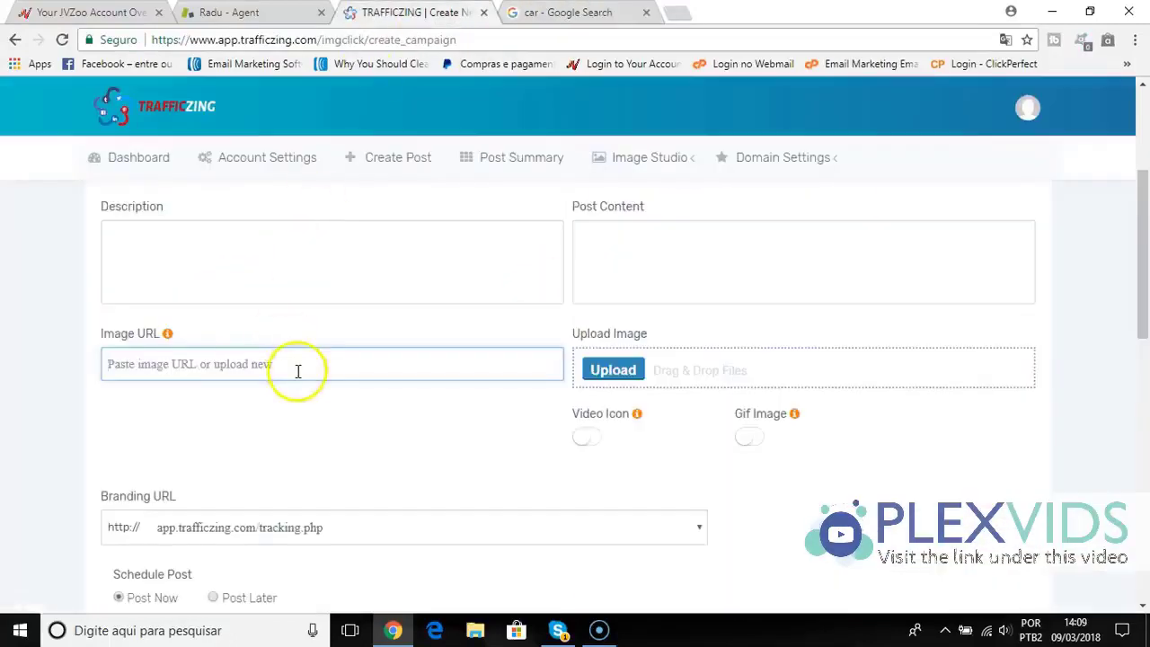
pyautogui.write('https://imgd.aeplcdn.com/1280x720/cw/ec/23766/Ford-Mustang-Right-Front-Three-Quarter-70175.jpg?wm=0&q=100')
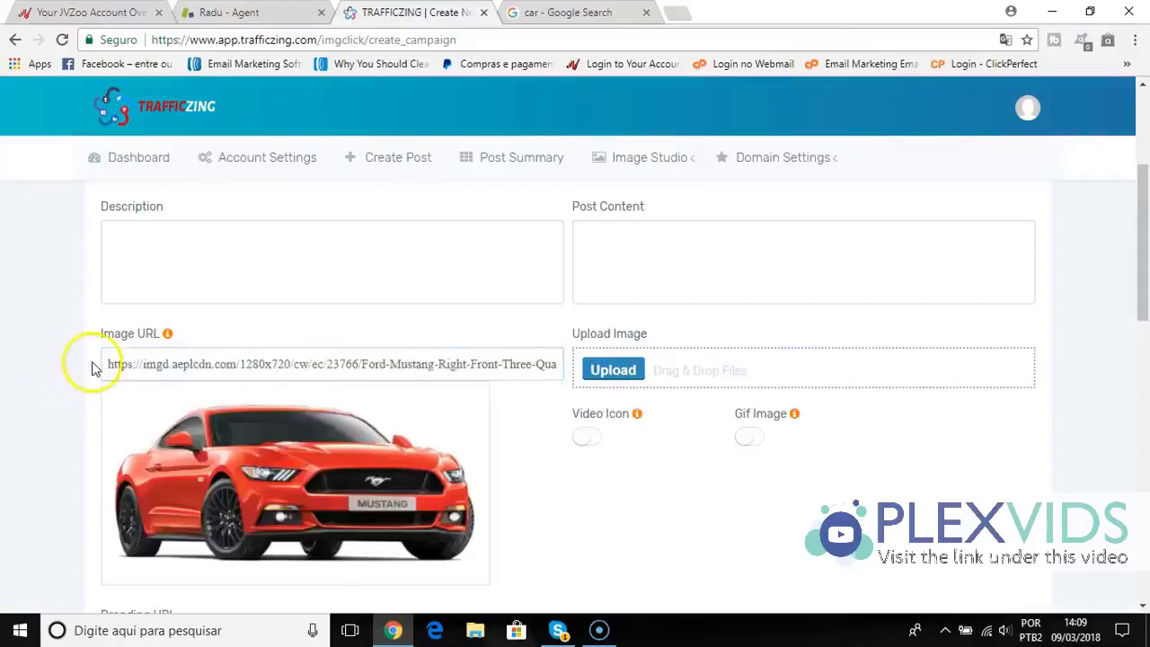
pyautogui.scroll(-1, 701, 449)
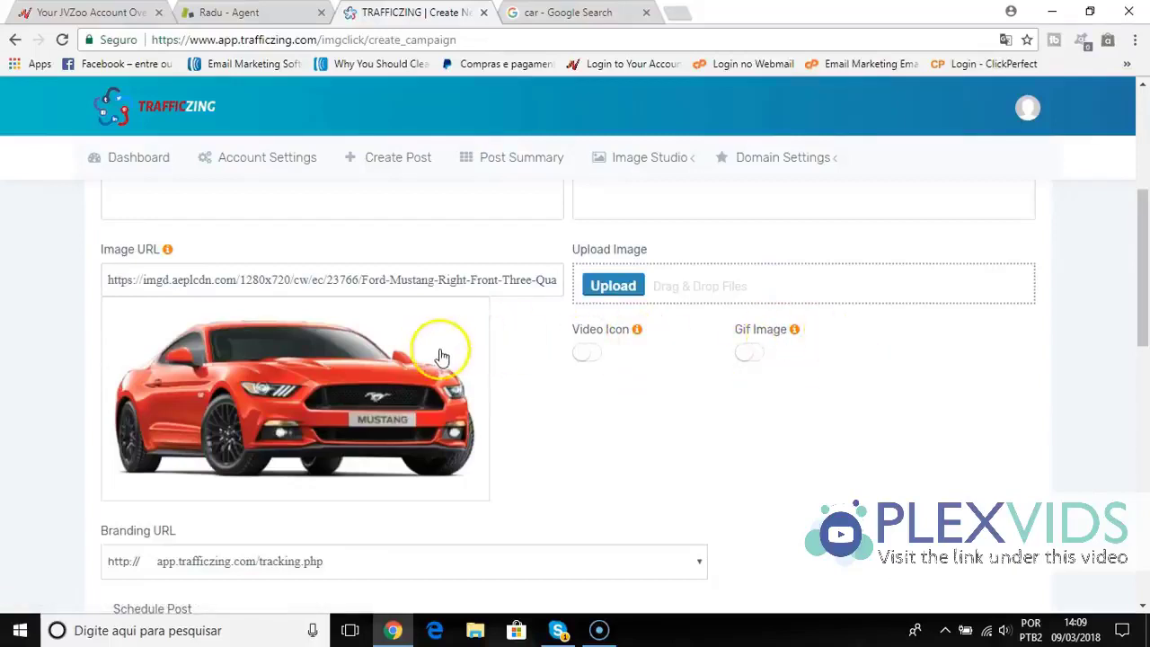
pyautogui.click(604, 406)
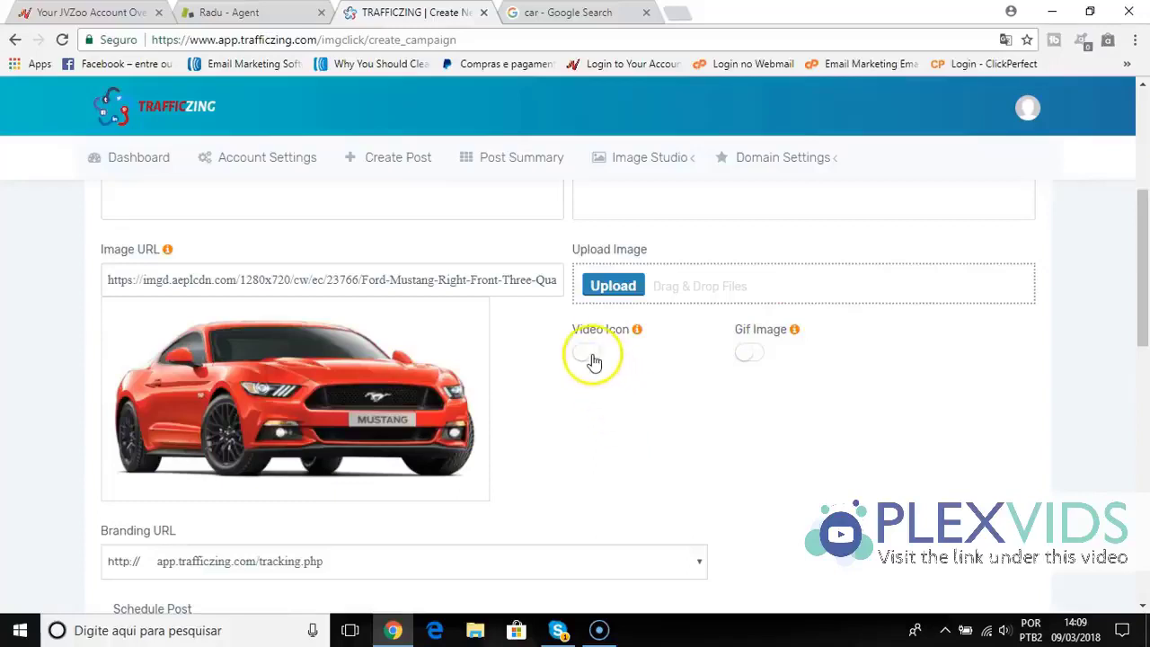
pyautogui.click(804, 468)
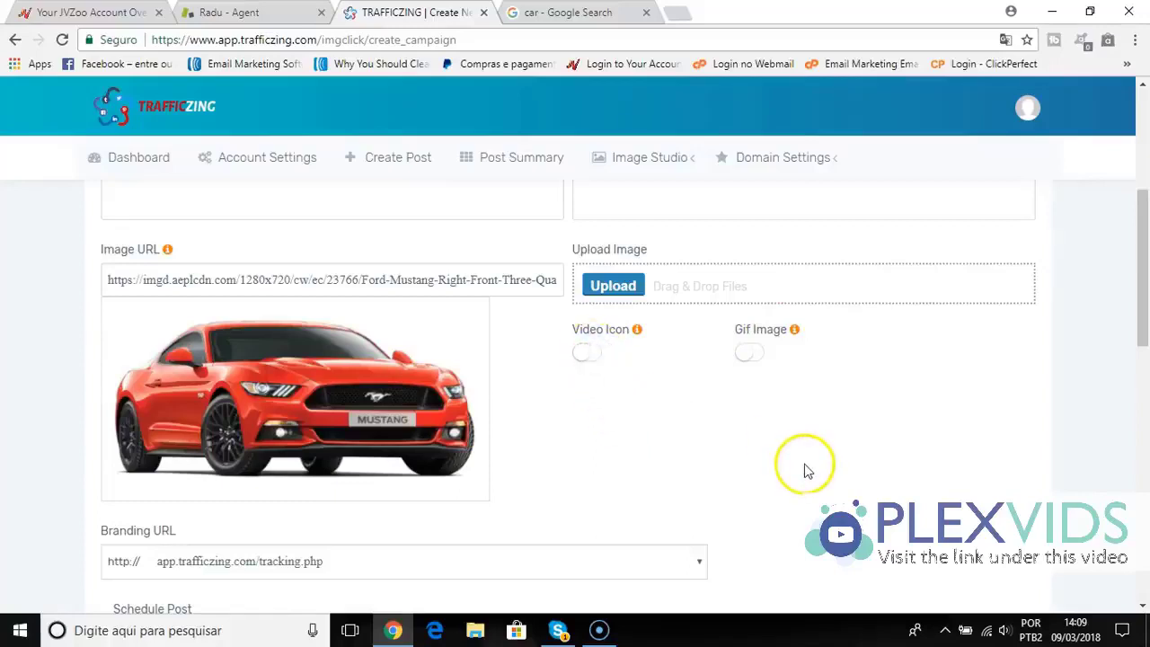
# Step: Set Schedule Post to Post Later and inspect the Schedule Time and Time Zone fields without setting them
pyautogui.scroll(-1, 806, 474)
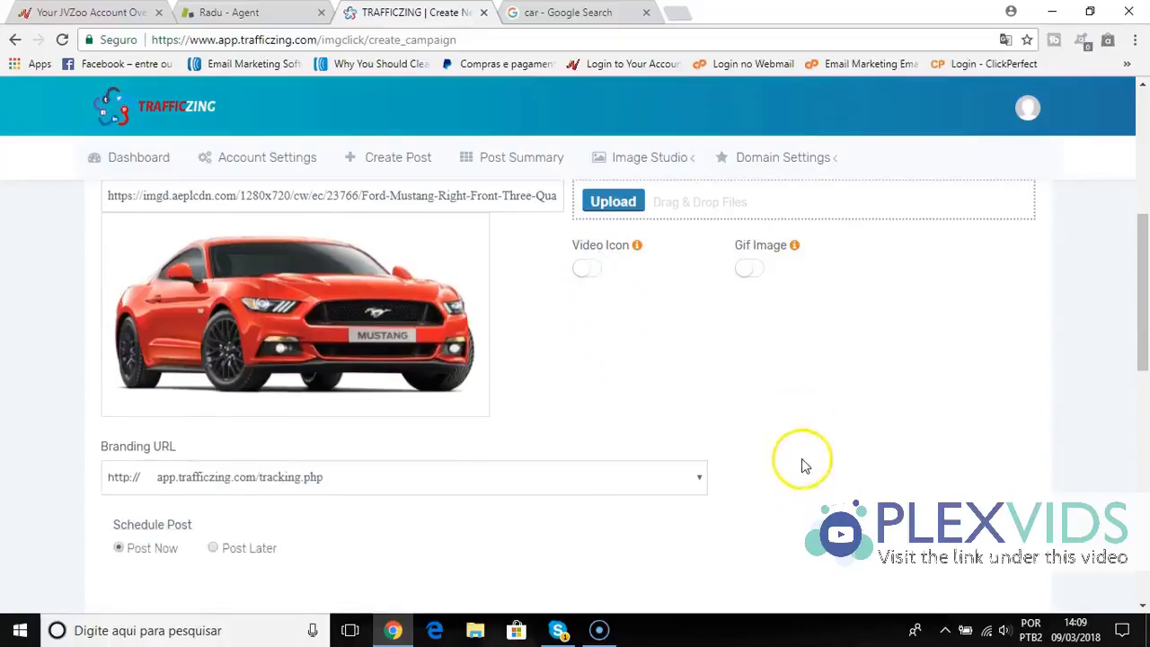
pyautogui.scroll(2, 804, 467)
pyautogui.scroll(-2, 803, 467)
pyautogui.scroll(-1, 805, 466)
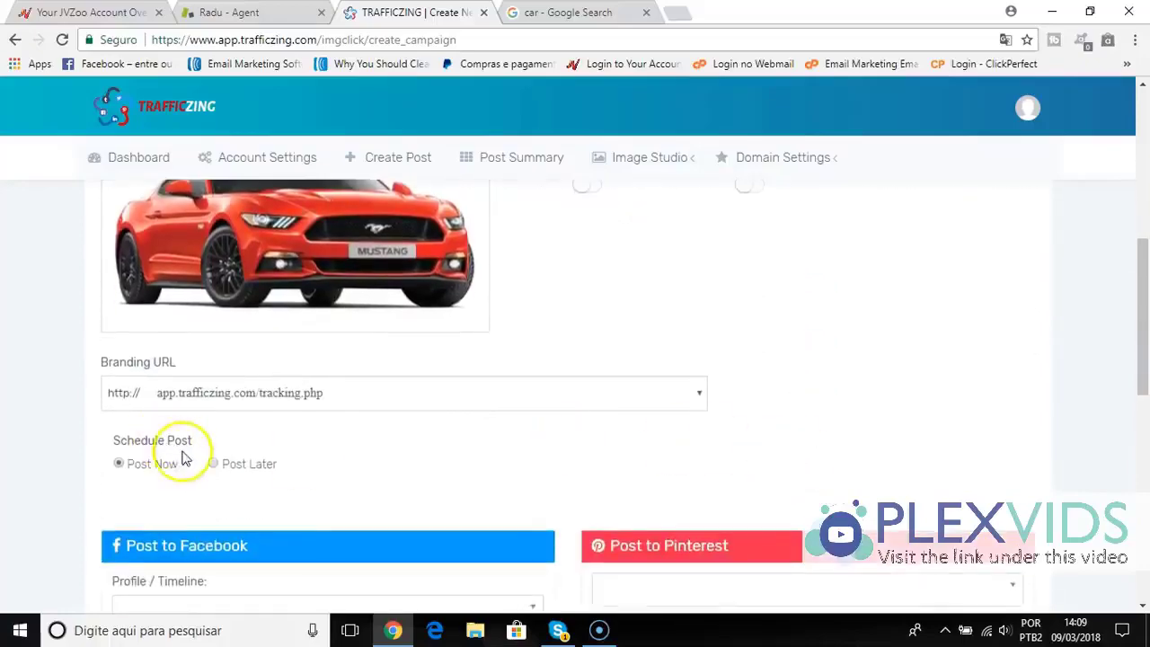
pyautogui.click(224, 463)
pyautogui.scroll(-1, 275, 475)
pyautogui.click(236, 446)
pyautogui.click(344, 432)
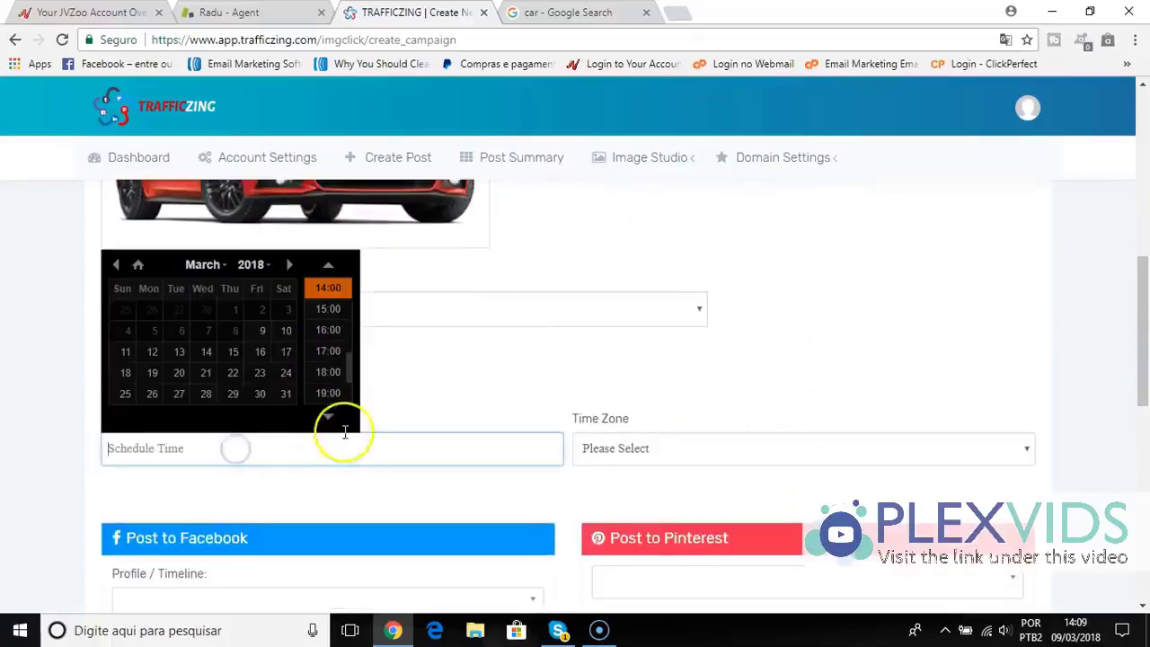
pyautogui.click(662, 460)
pyautogui.click(452, 404)
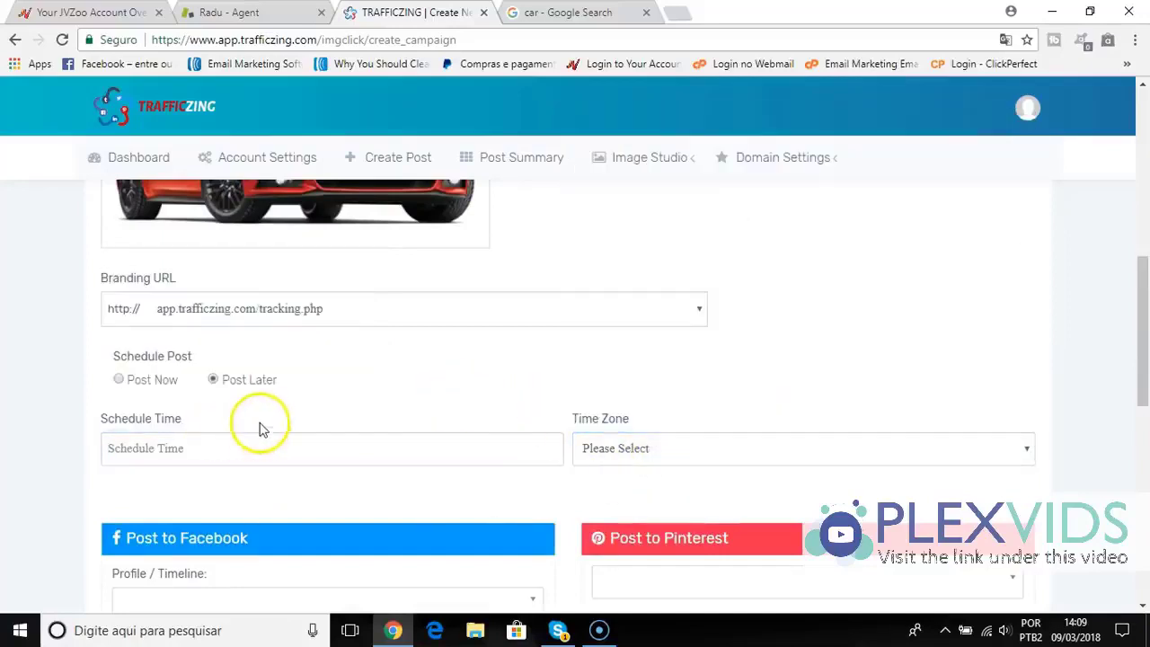
# Step: Switch back to Post Now and select all Facebook Profile / Timeline targets, then review the form
pyautogui.click(120, 381)
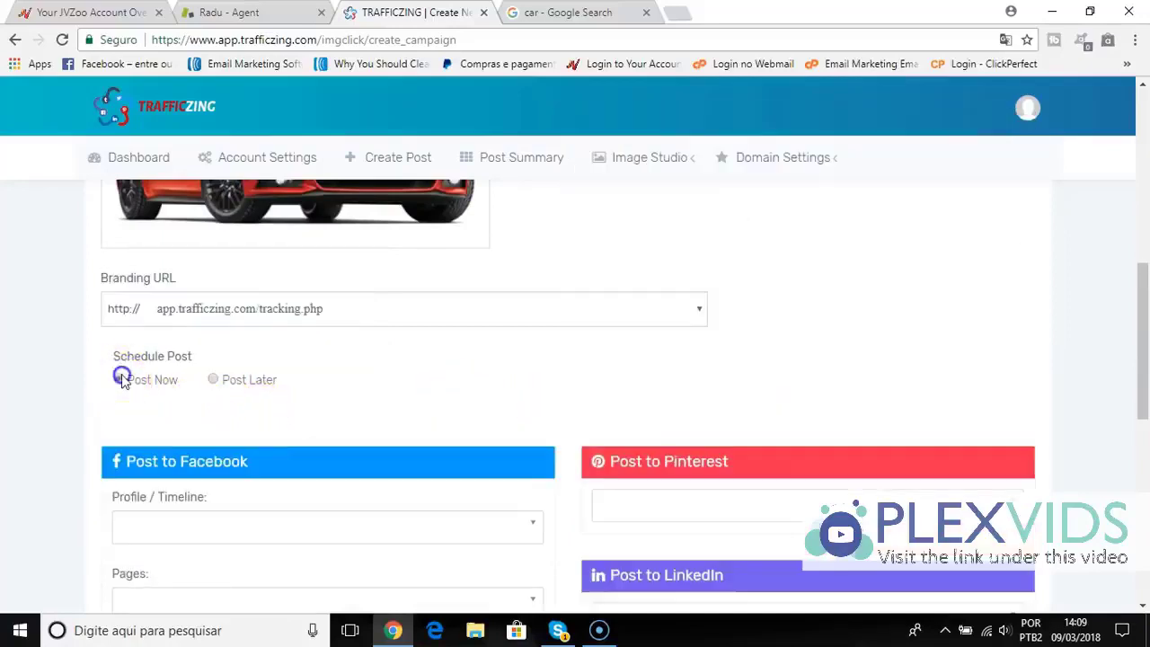
pyautogui.scroll(-2, 324, 440)
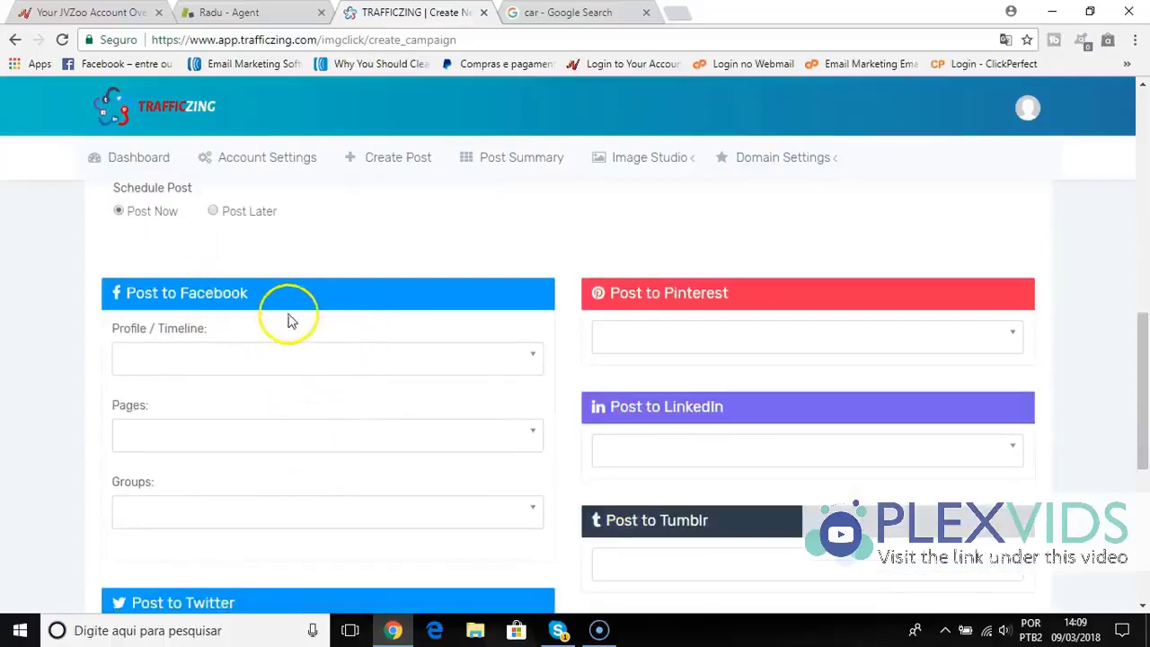
pyautogui.click(274, 352)
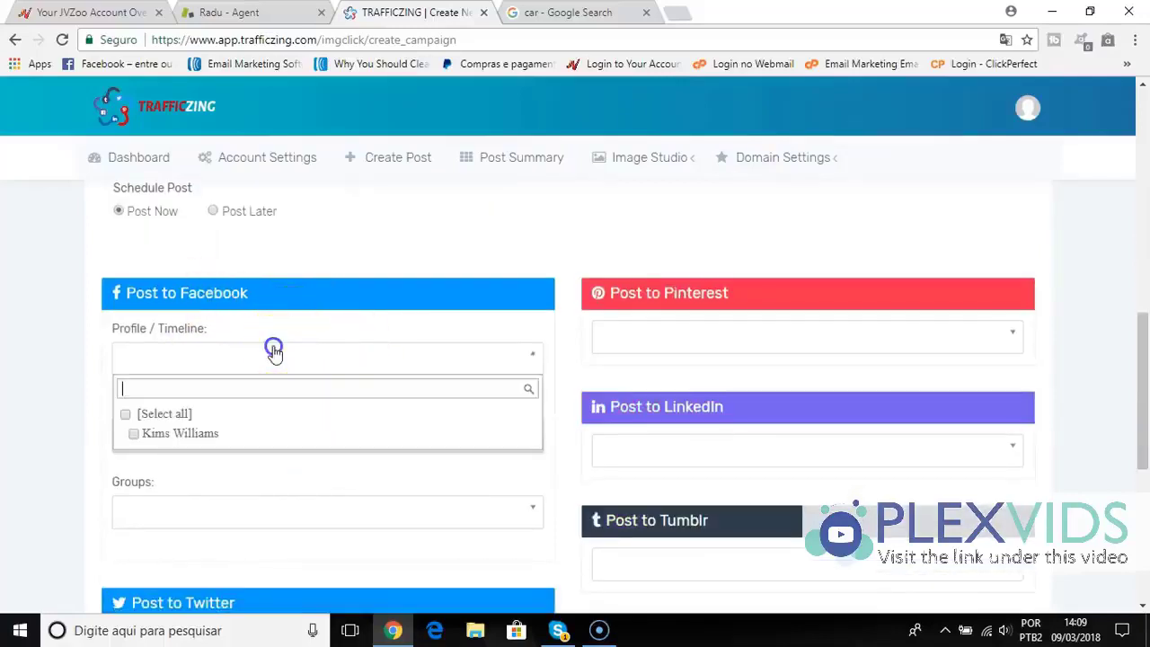
pyautogui.click(126, 413)
pyautogui.click(85, 406)
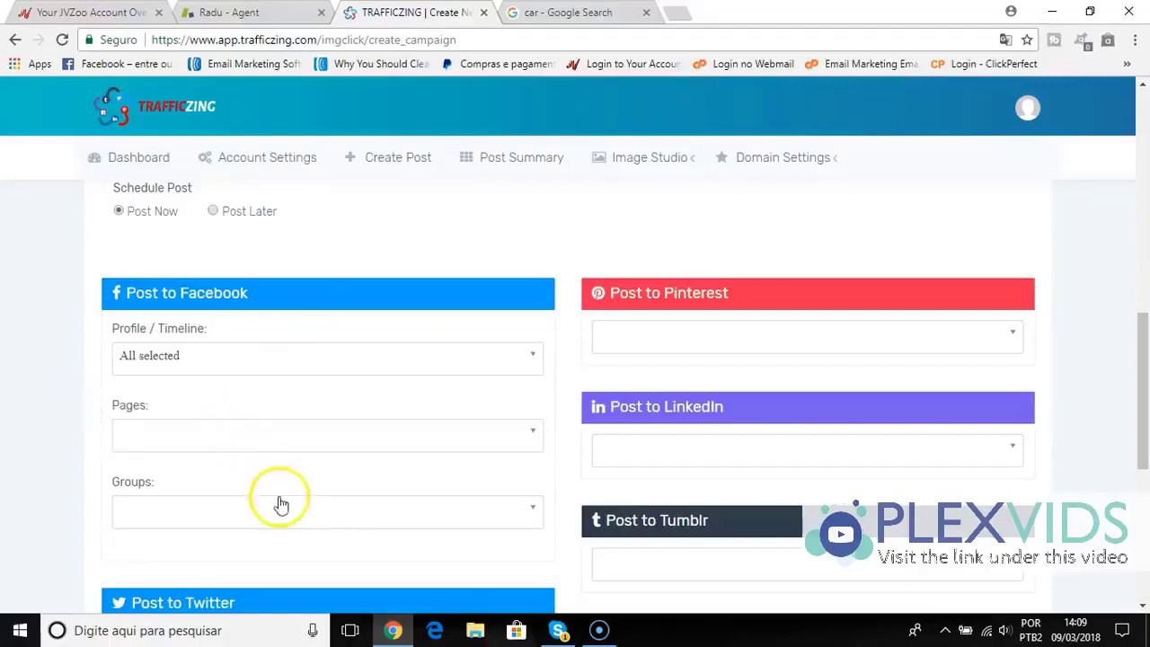
pyautogui.scroll(-2, 341, 490)
pyautogui.scroll(-1, 323, 476)
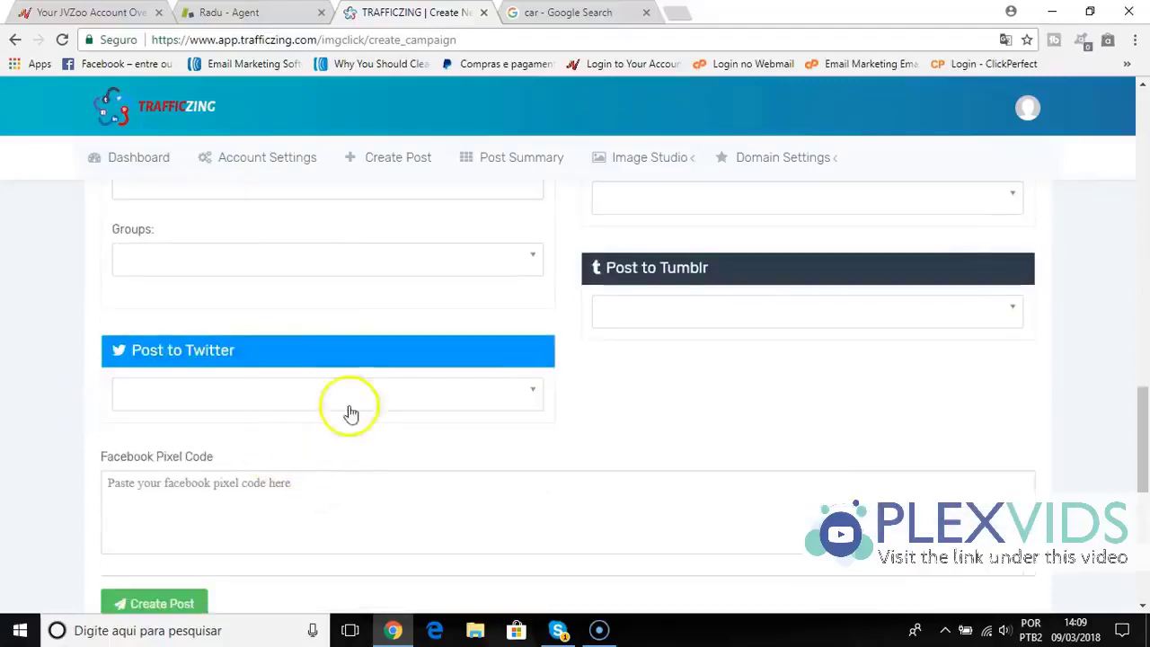
pyautogui.scroll(2, 275, 393)
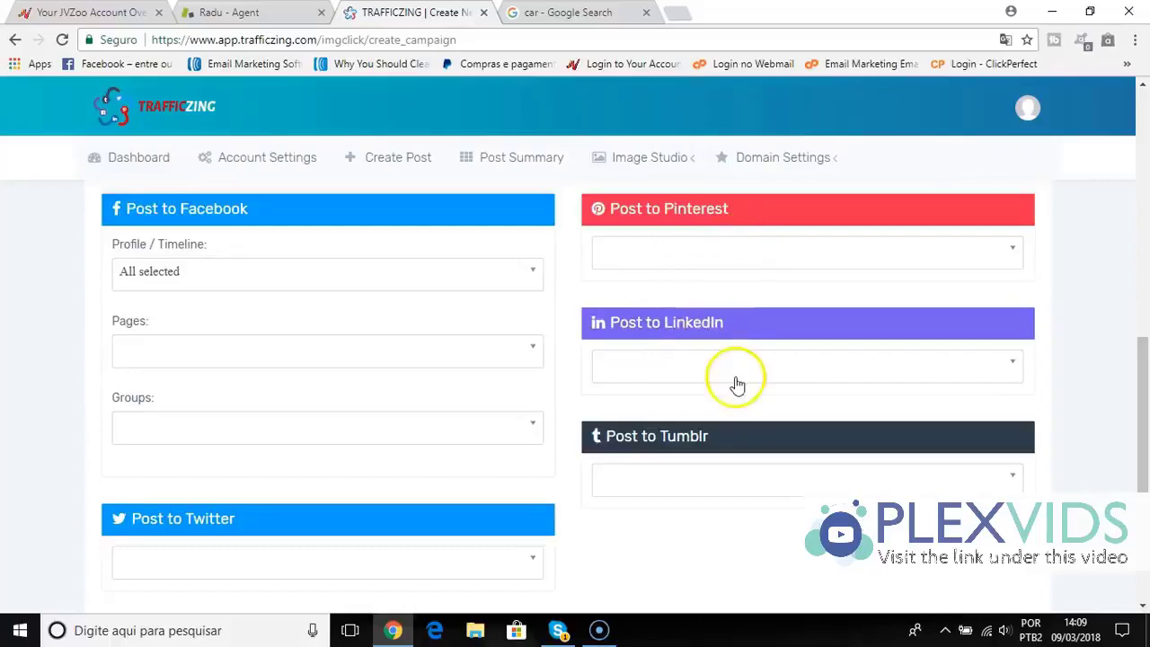
pyautogui.scroll(-3, 743, 480)
pyautogui.scroll(3, 683, 468)
pyautogui.scroll(1, 565, 450)
pyautogui.scroll(-1, 306, 323)
pyautogui.scroll(3, 320, 287)
pyautogui.scroll(2, 323, 314)
pyautogui.scroll(-8, 321, 341)
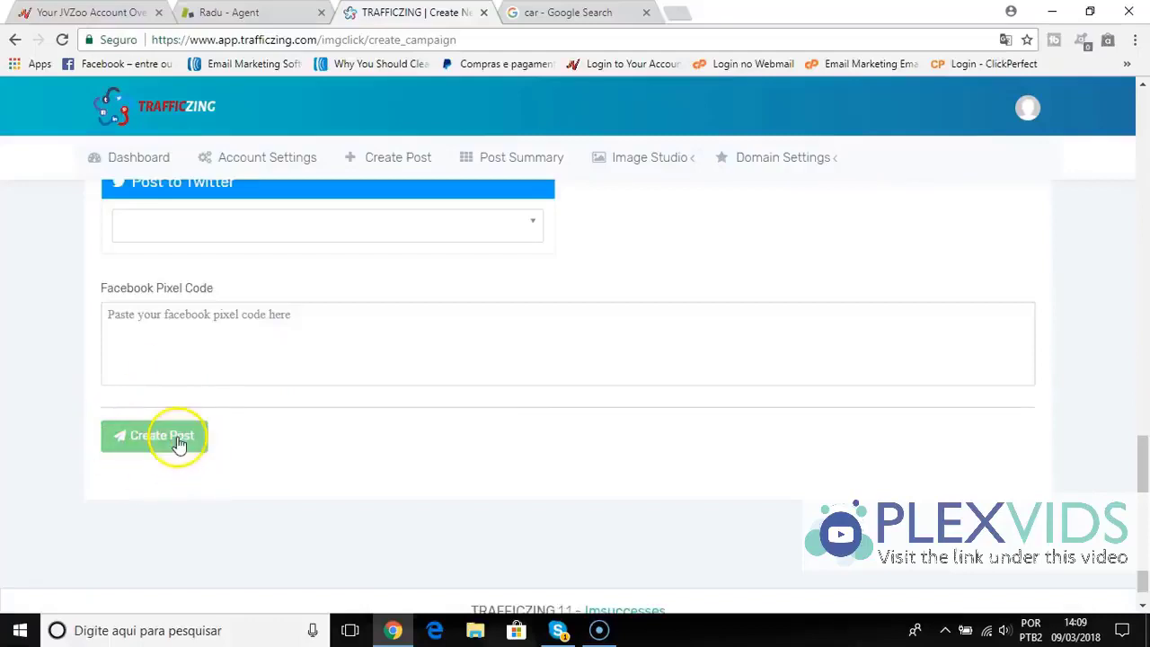
# Step: Create the post and open its post report from the confirmation
pyautogui.click(175, 440)
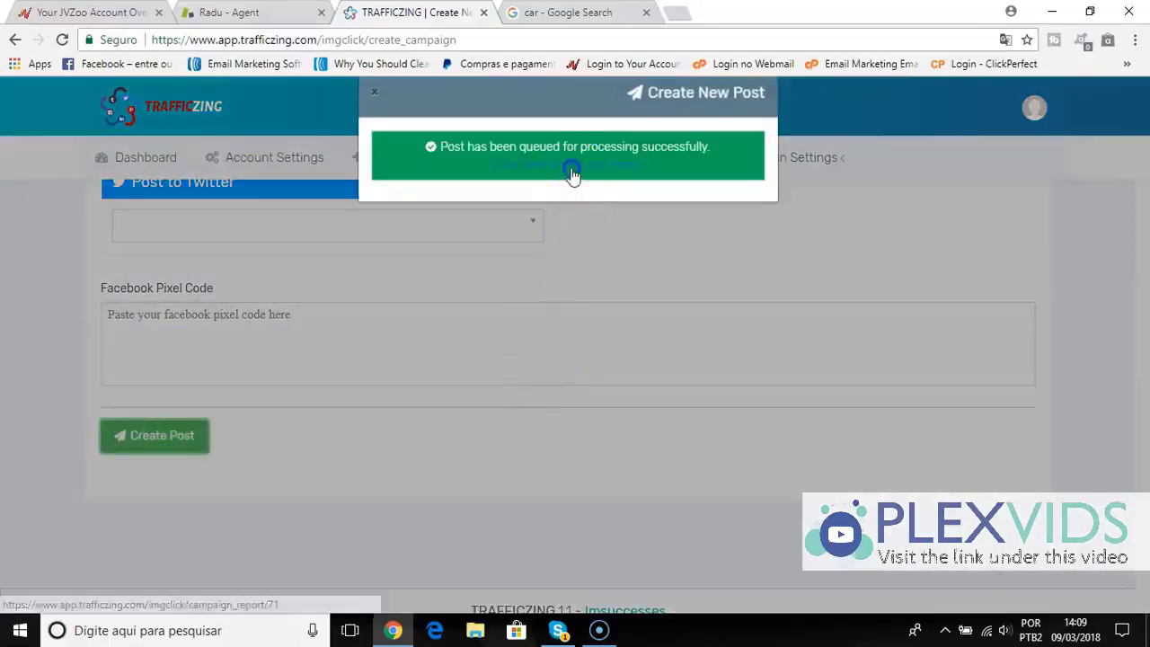
pyautogui.click(568, 165)
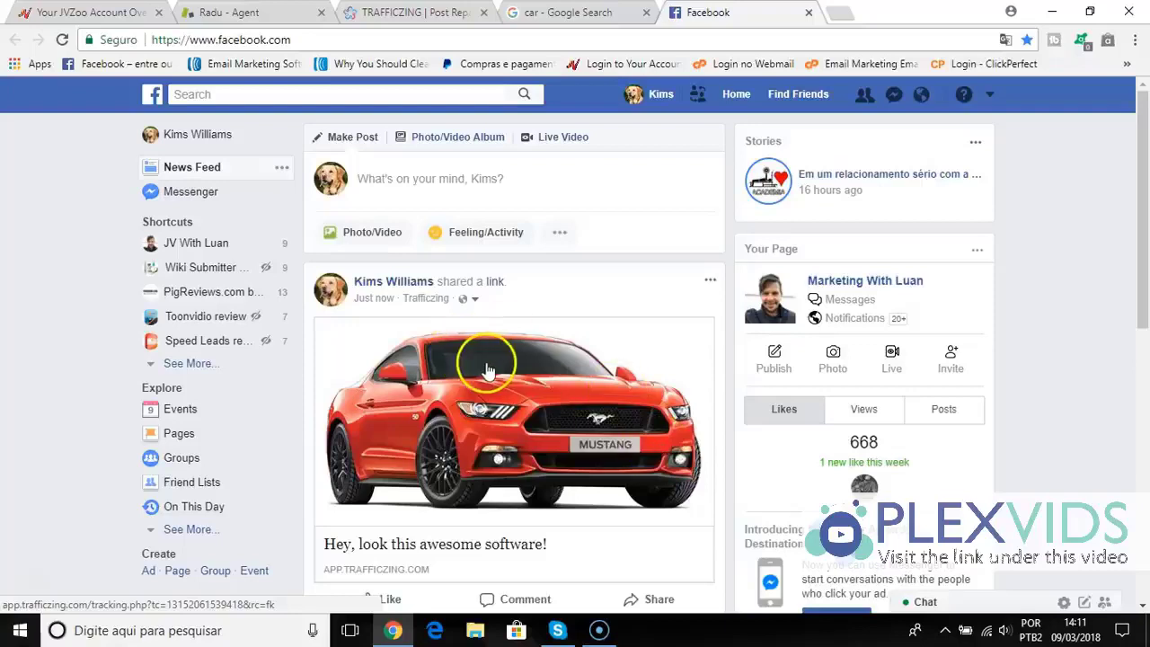
# Step: Scroll the Facebook news feed to the shared red Mustang post
pyautogui.scroll(-1, 506, 360)
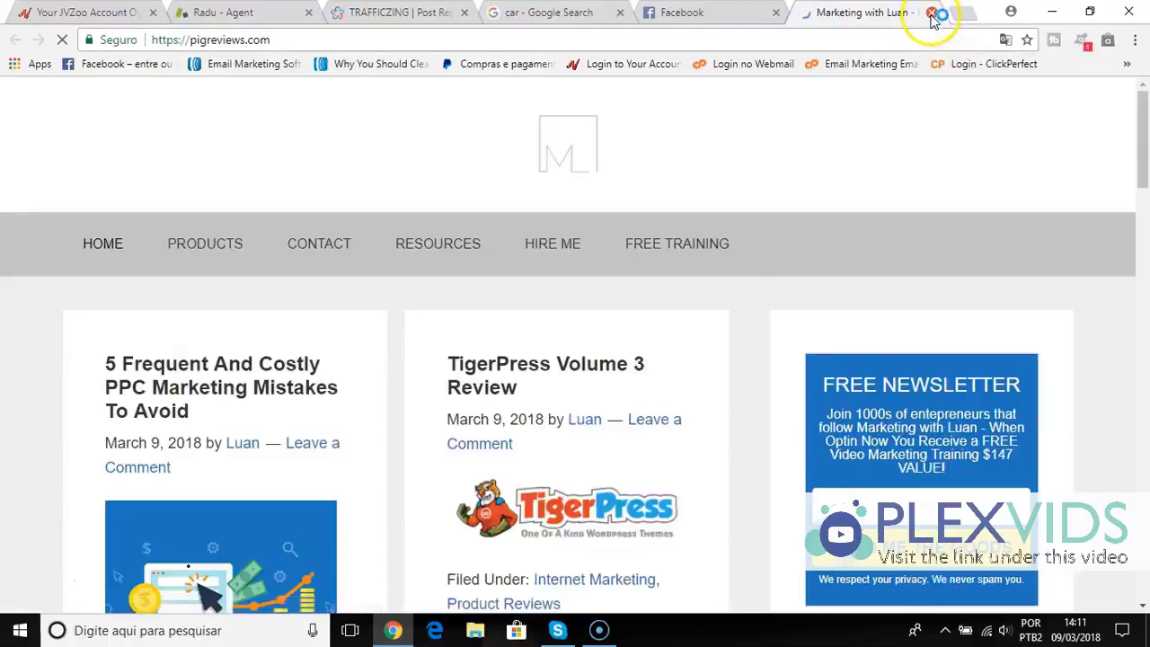
# Step: Close the pigreviews.com tab and return to the Trafficzing post report
pyautogui.click(932, 13)
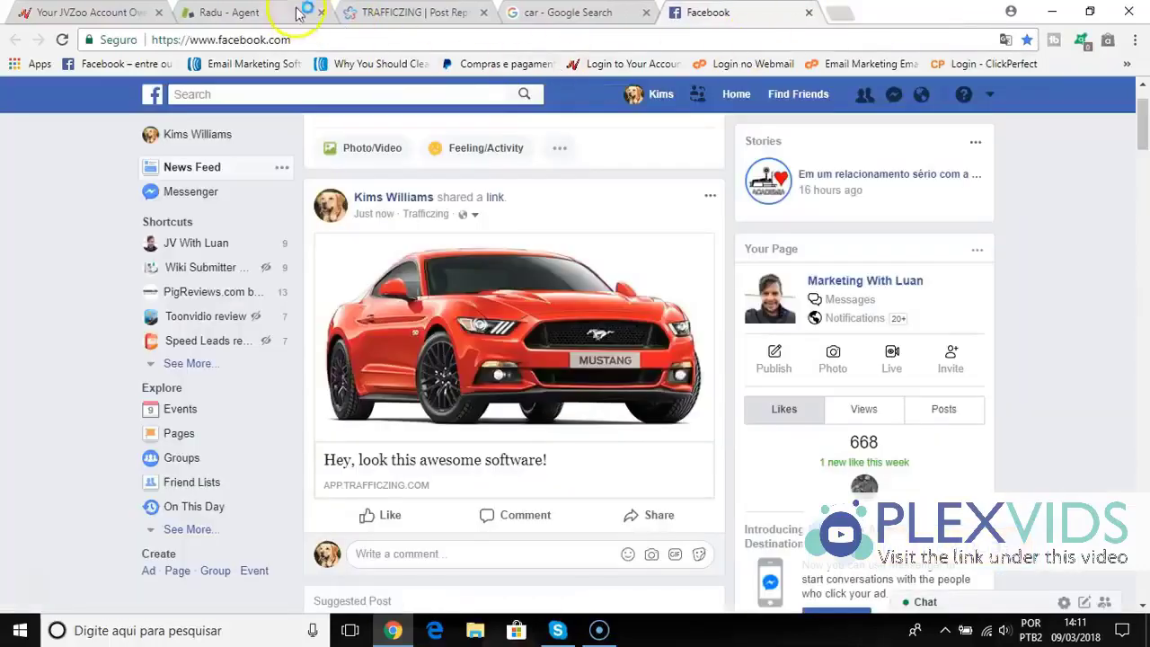
pyautogui.click(413, 13)
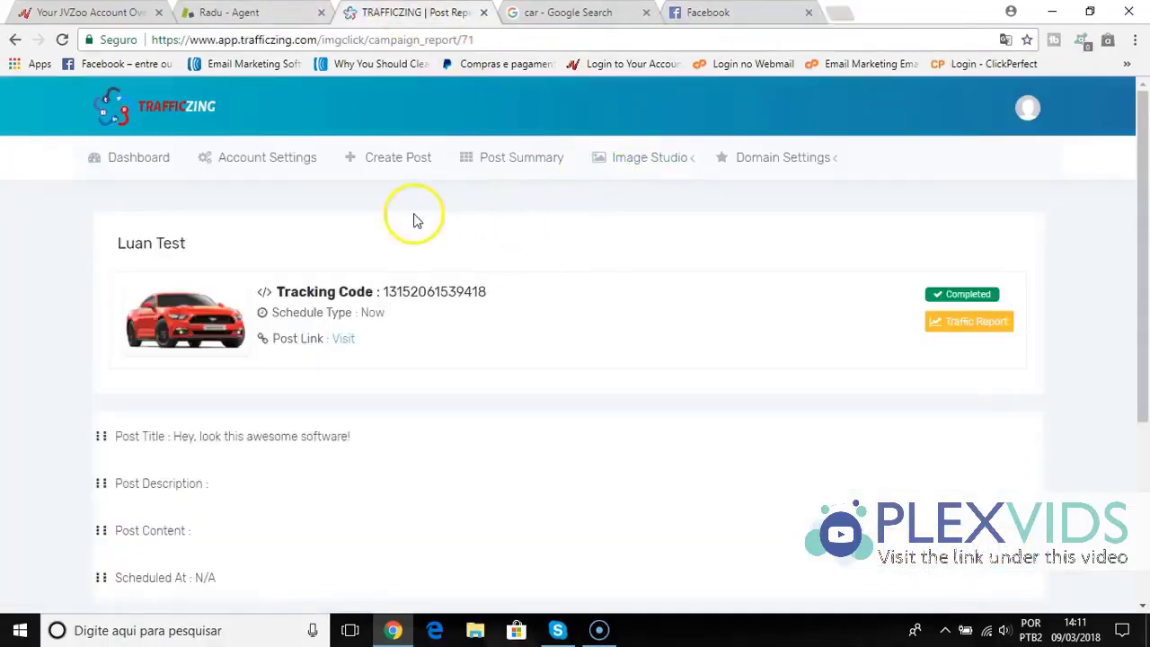
pyautogui.scroll(-1, 418, 215)
pyautogui.scroll(-3, 418, 216)
pyautogui.scroll(3, 418, 216)
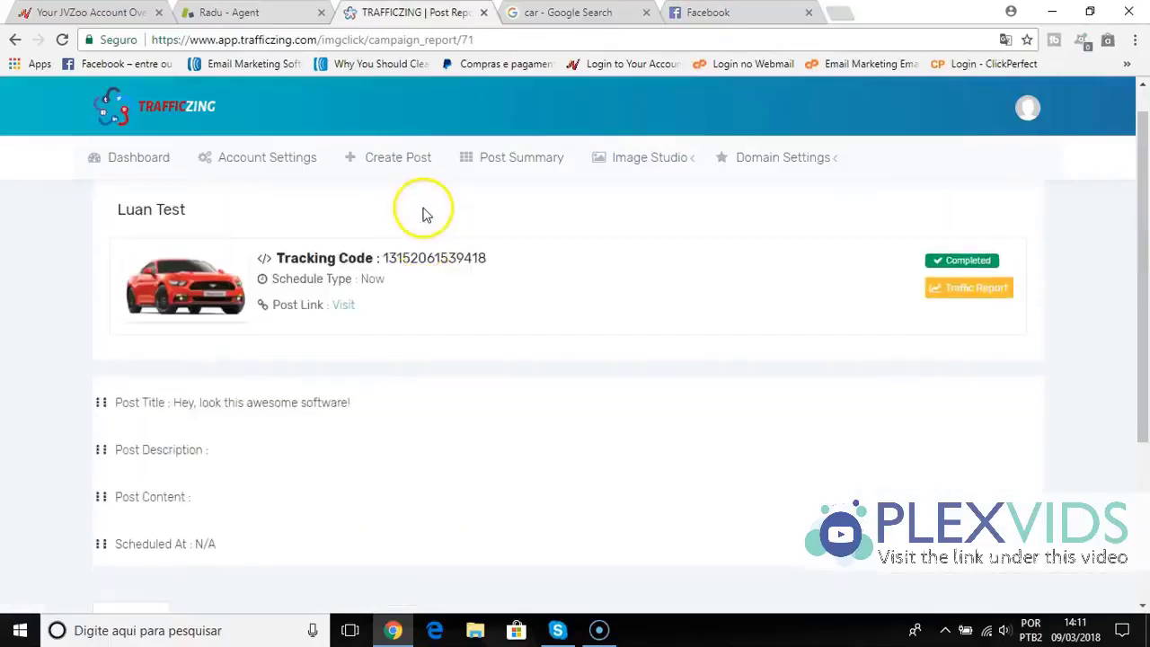
pyautogui.scroll(-1, 424, 216)
pyautogui.scroll(1, 429, 216)
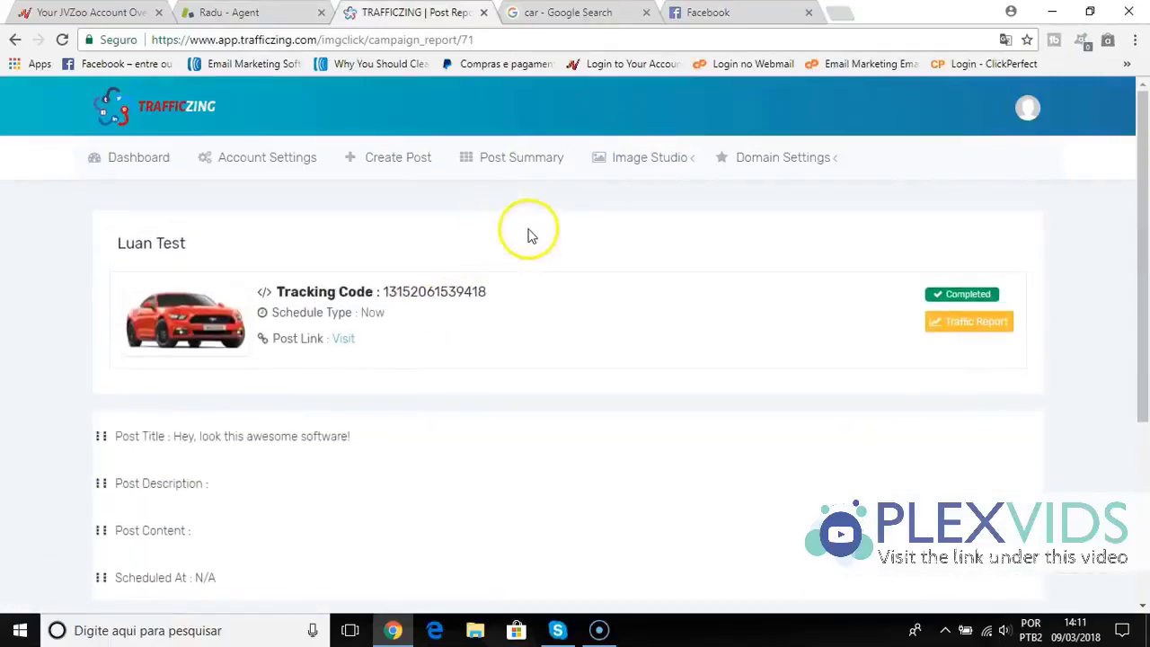
# Step: Open Post Summary to see all posts with their post counts, views and completed status
pyautogui.click(517, 158)
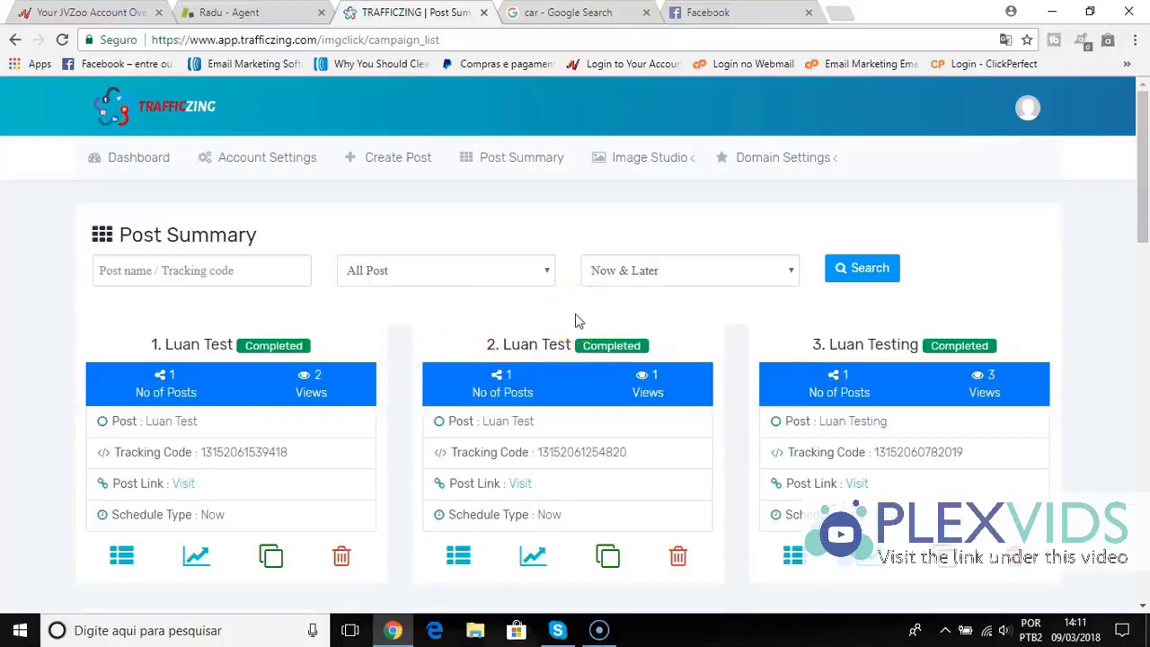
pyautogui.click(540, 278)
pyautogui.click(552, 271)
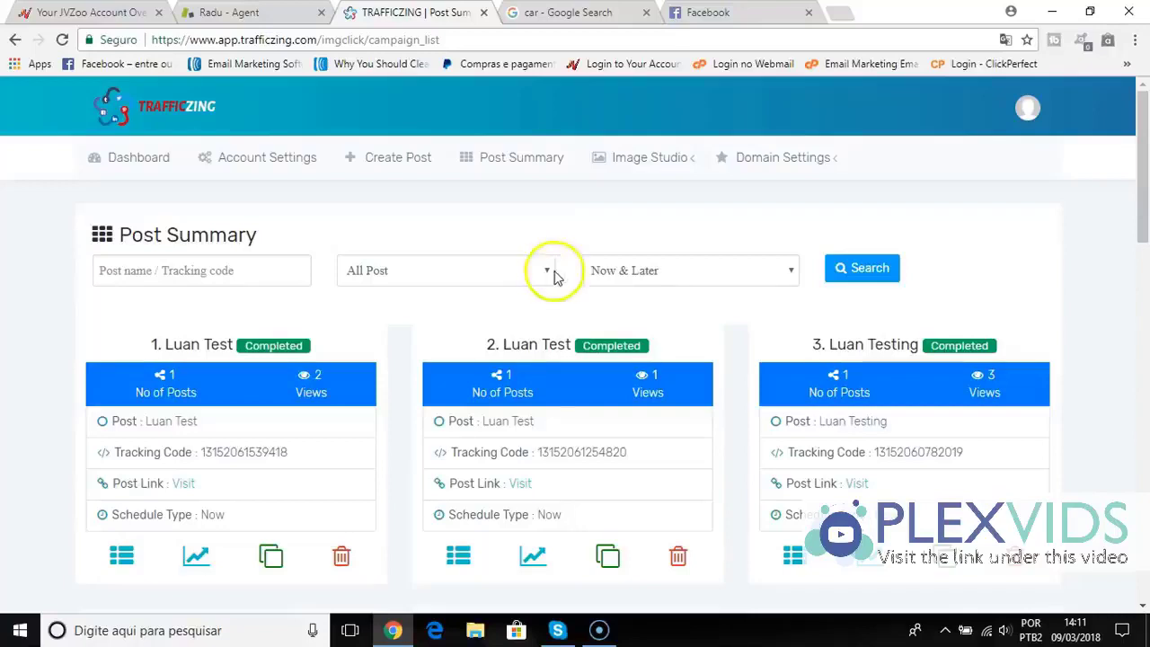
pyautogui.click(642, 159)
# Step: Search the Image Finder for 'weight loss' stock photos and browse the results grid
pyautogui.click(634, 214)
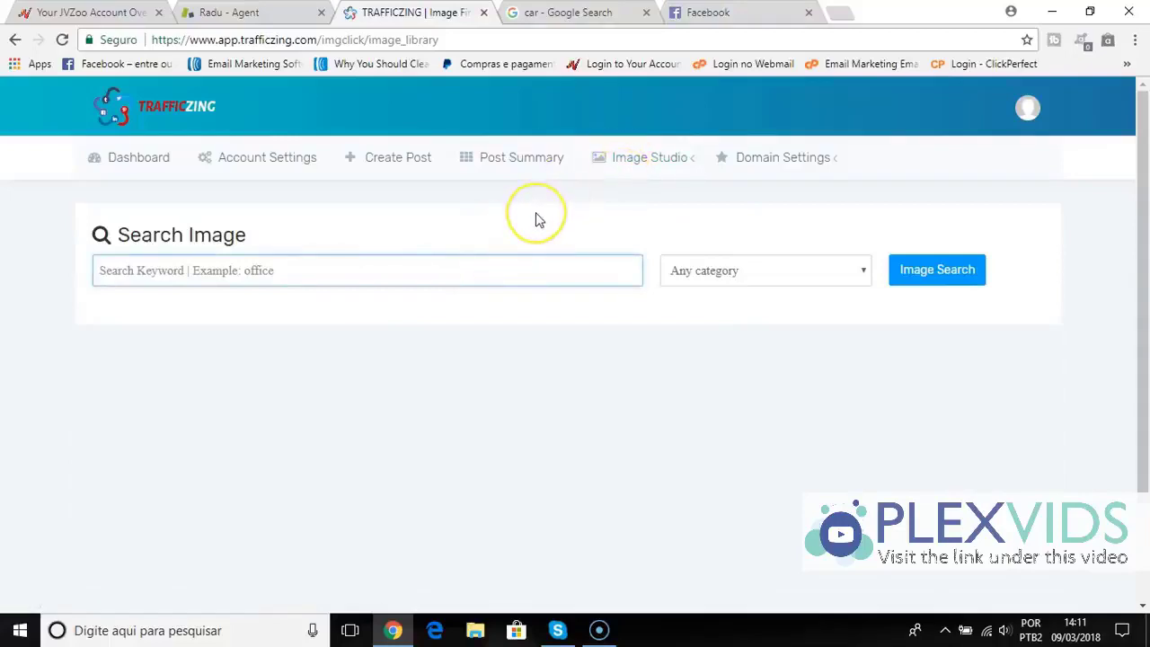
pyautogui.write('weight loss')
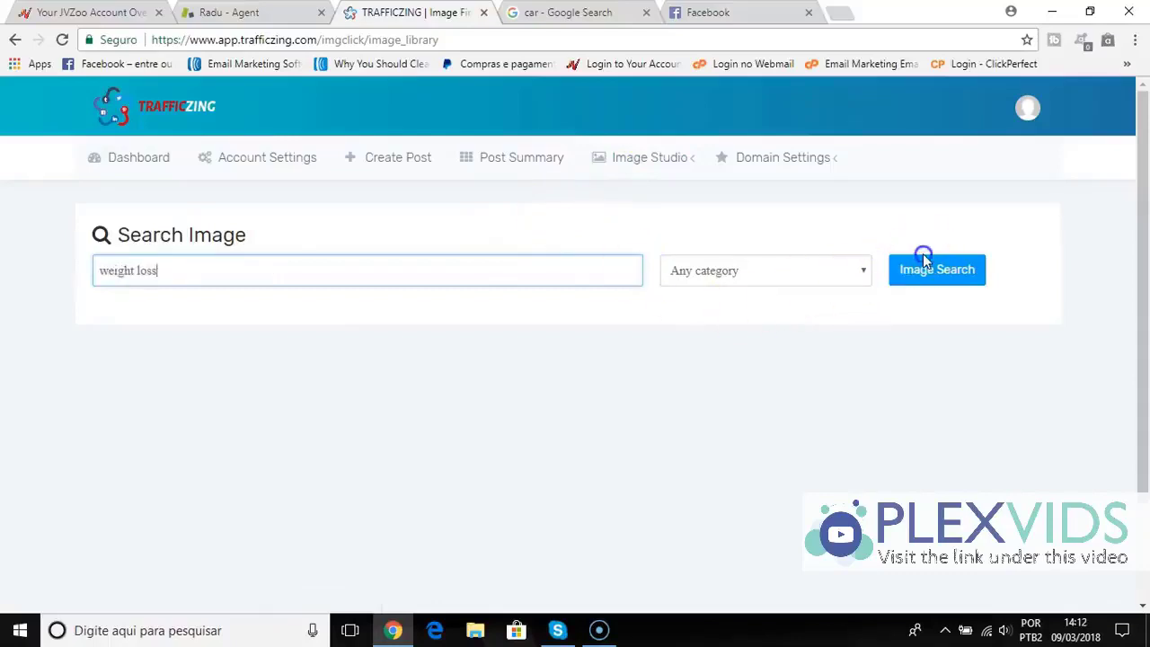
pyautogui.click(925, 260)
pyautogui.scroll(-5, 770, 296)
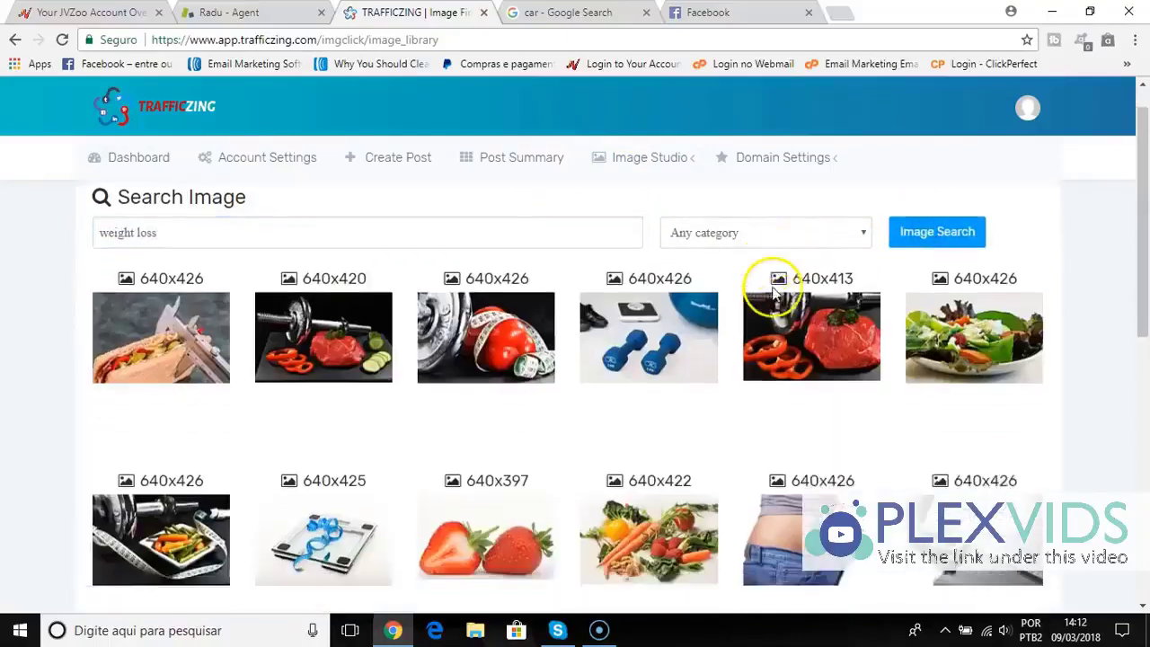
pyautogui.scroll(3, 769, 278)
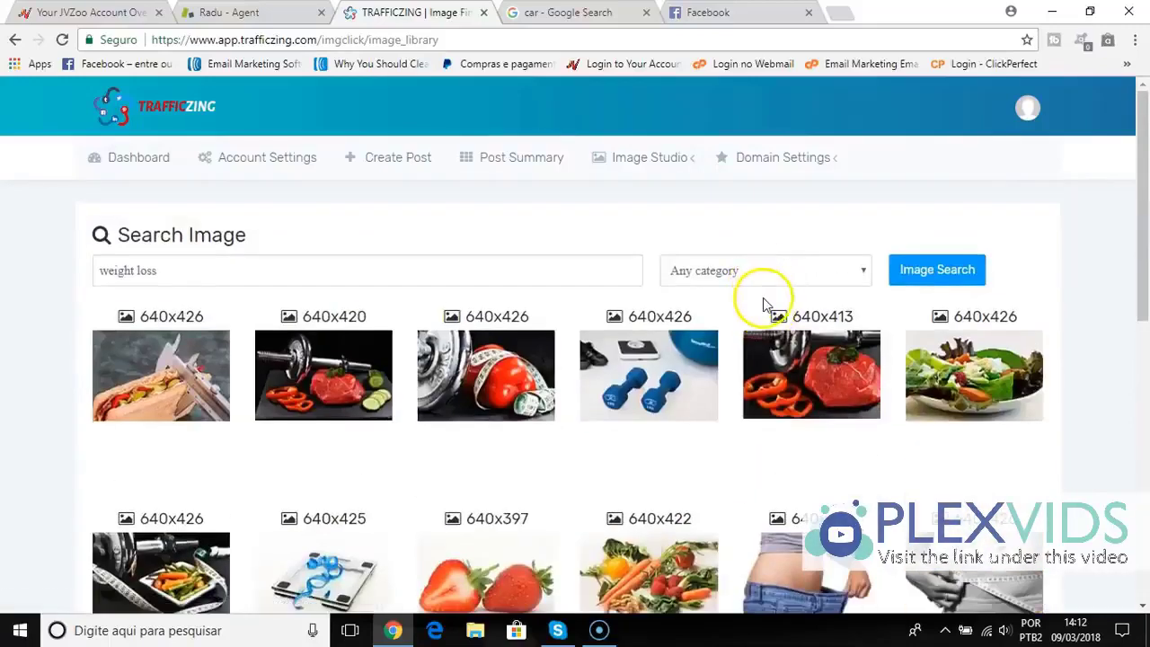
# Step: Open the Image Studio Editor from the Image Studio menu and focus its Image URL field
pyautogui.click(642, 162)
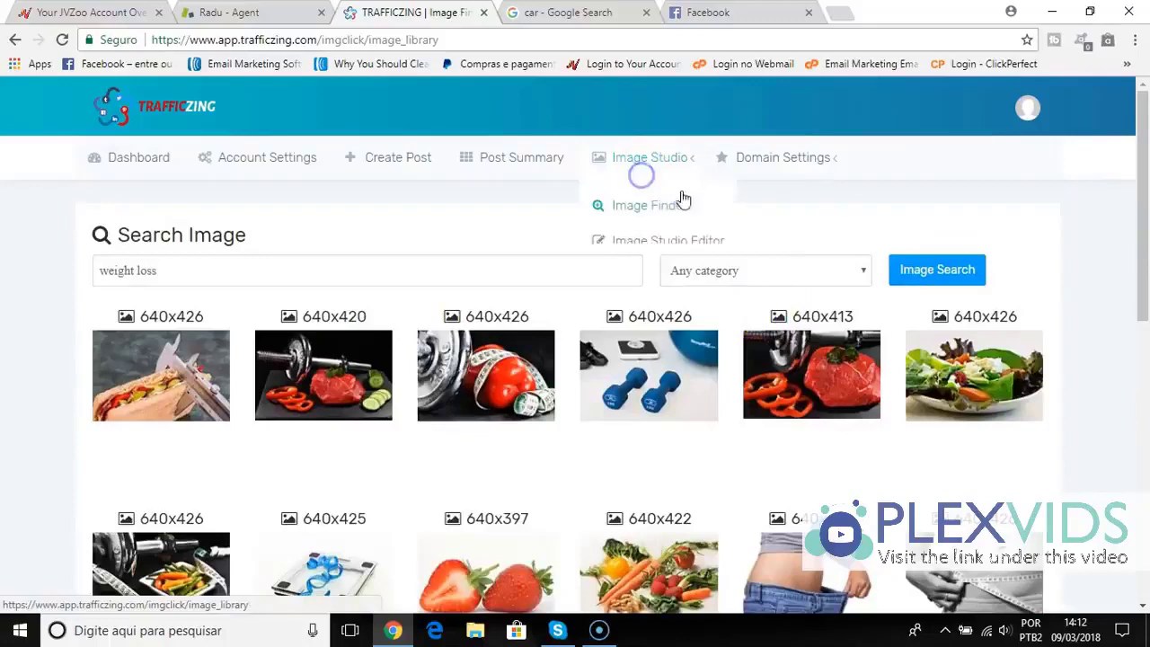
pyautogui.click(626, 253)
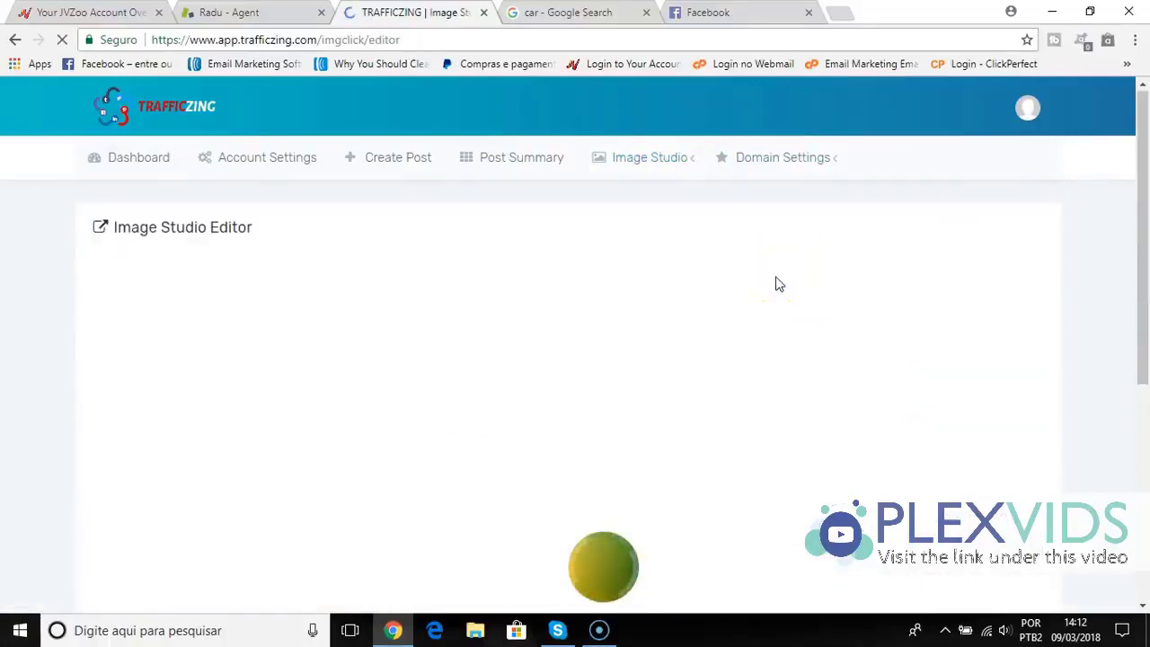
pyautogui.scroll(-2, 755, 273)
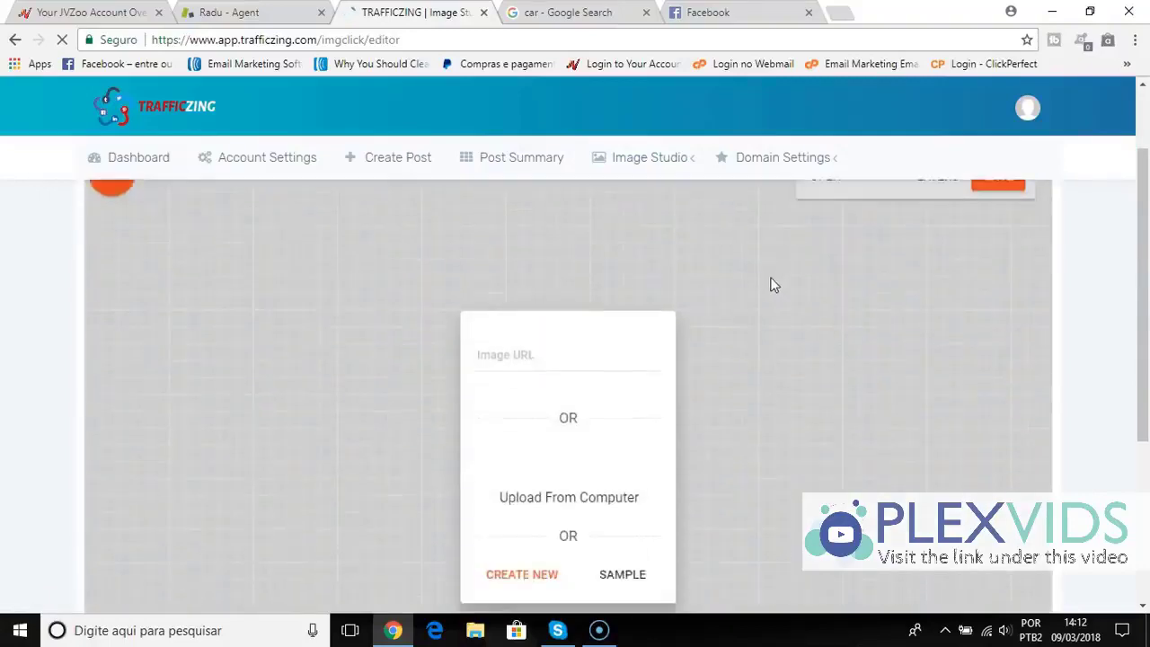
pyautogui.click(563, 293)
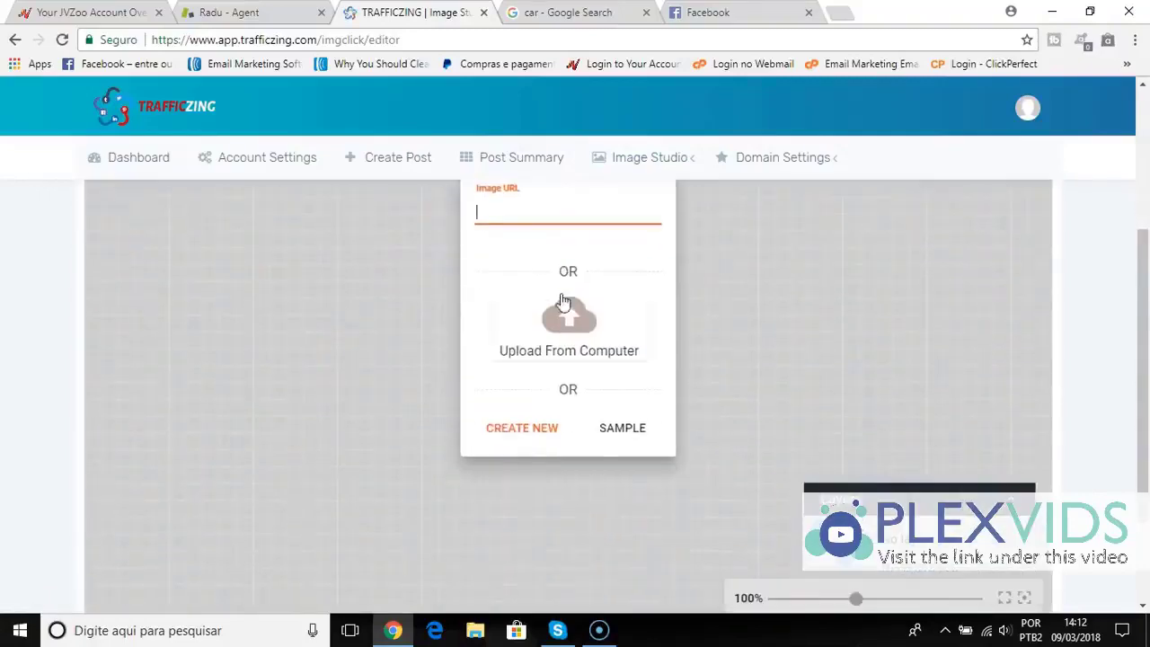
pyautogui.click(550, 293)
pyautogui.scroll(2, 481, 289)
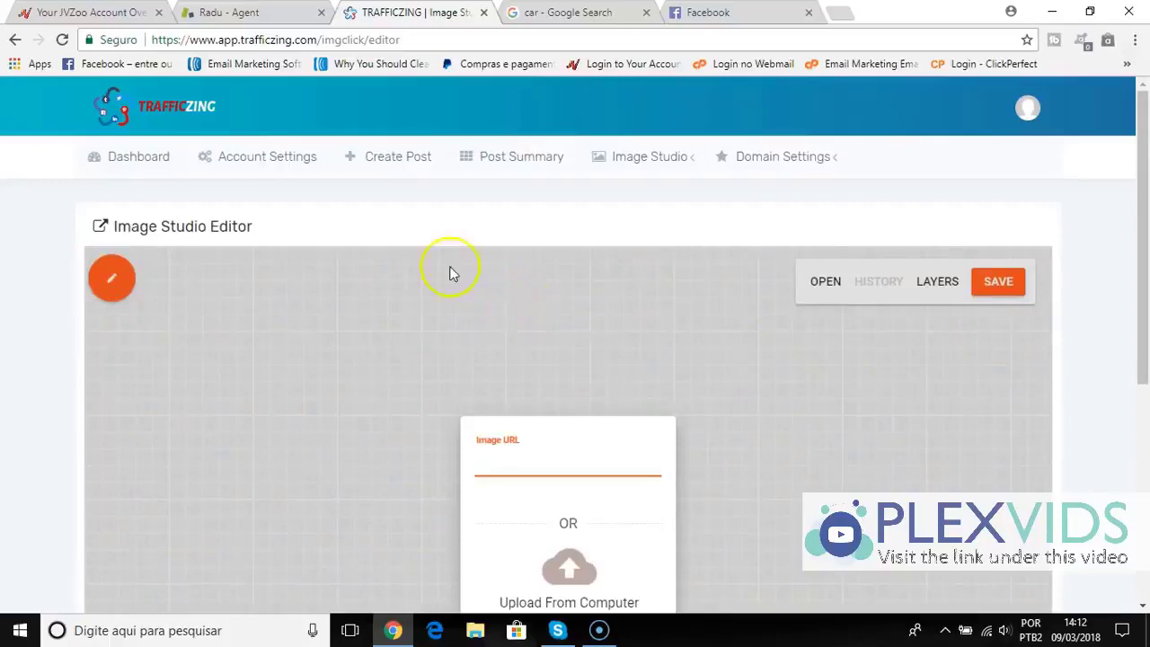
# Step: Go back to the Dashboard overview with its social post, view and completion totals
pyautogui.click(139, 158)
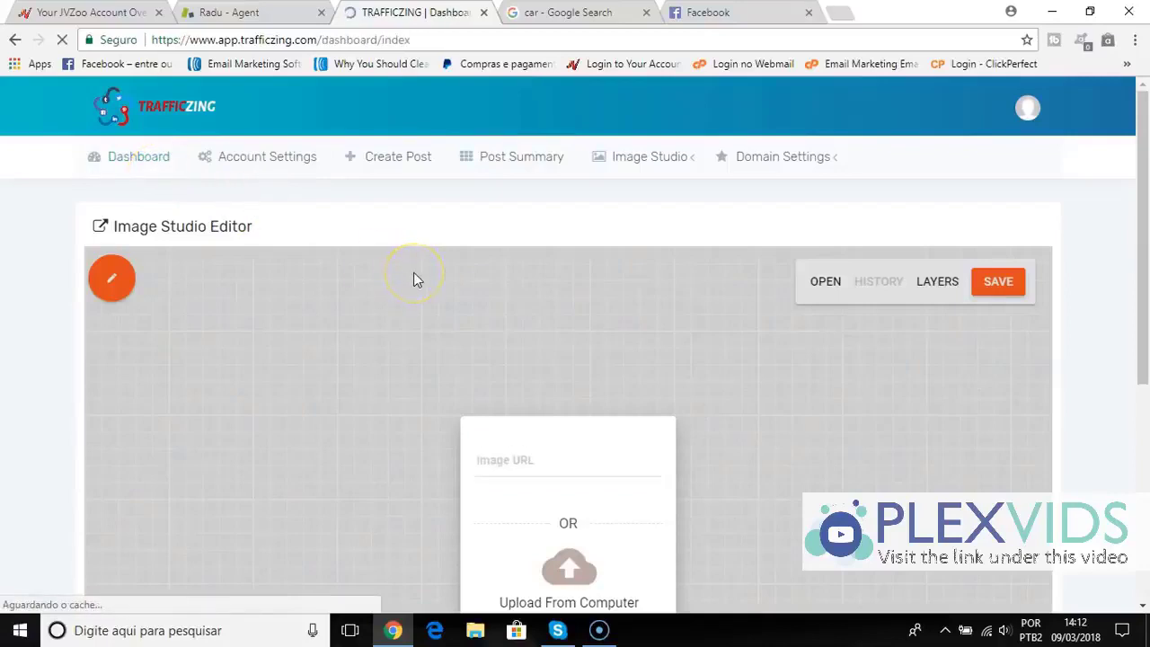